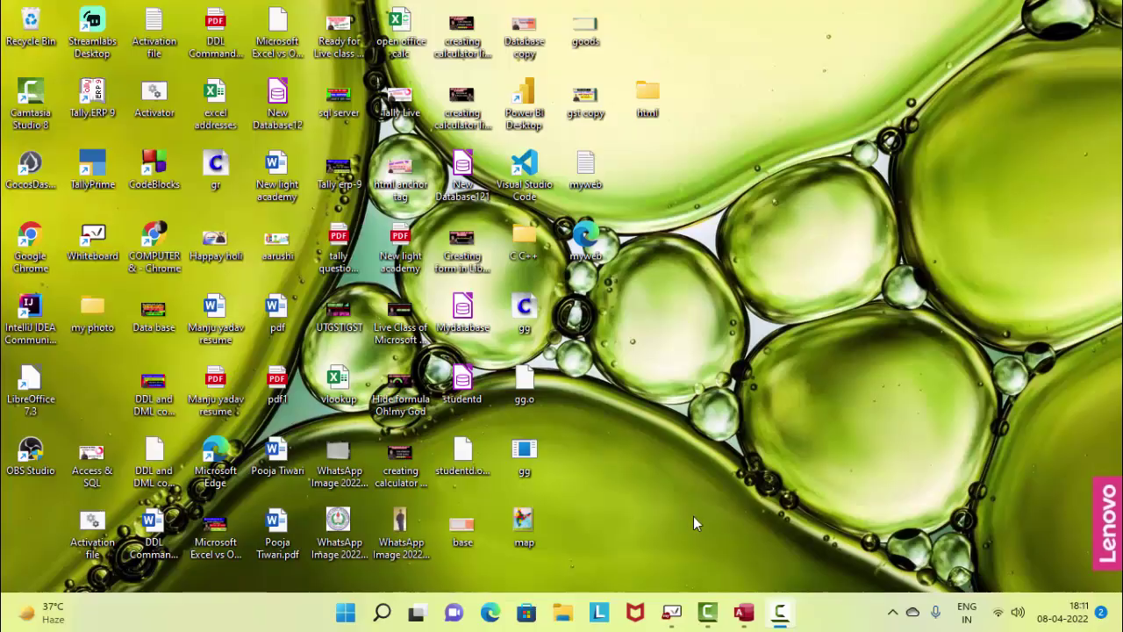
- Save the new table as Table1 in Database61 and open it in Design View
{"action": "left_click", "coordinate": [670, 606]}
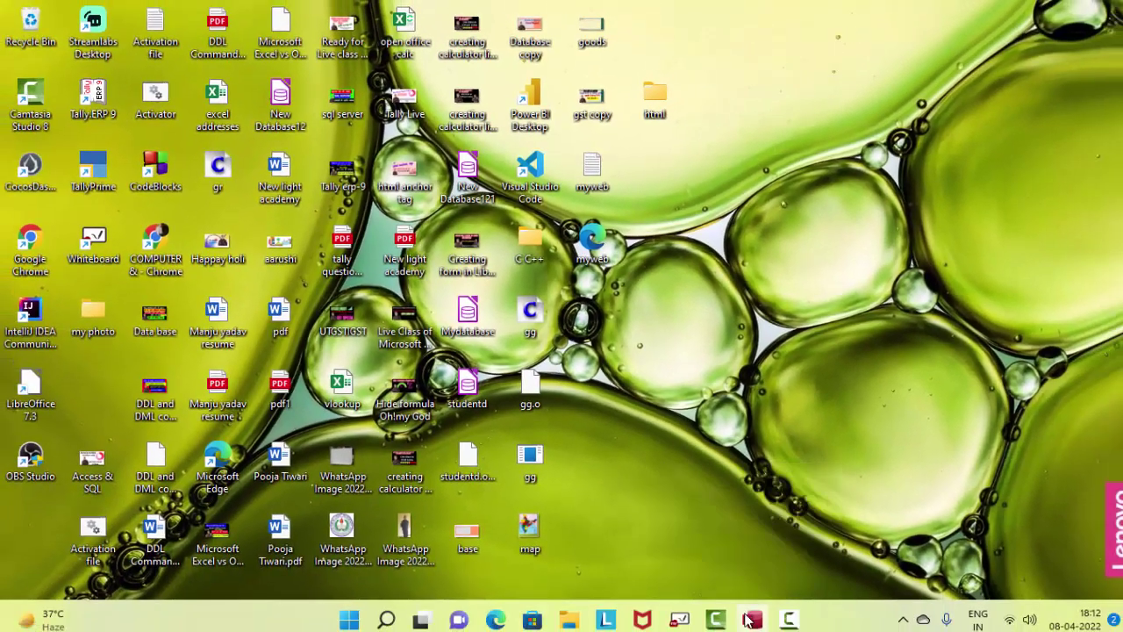
{"action": "left_click", "coordinate": [750, 620]}
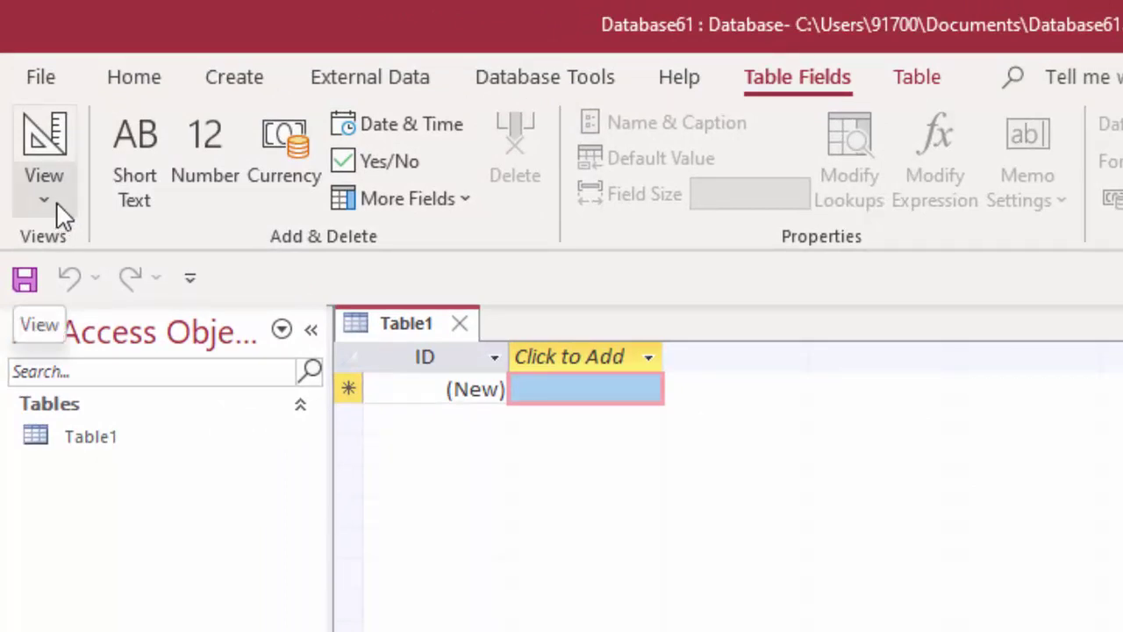
{"action": "left_click", "coordinate": [57, 205]}
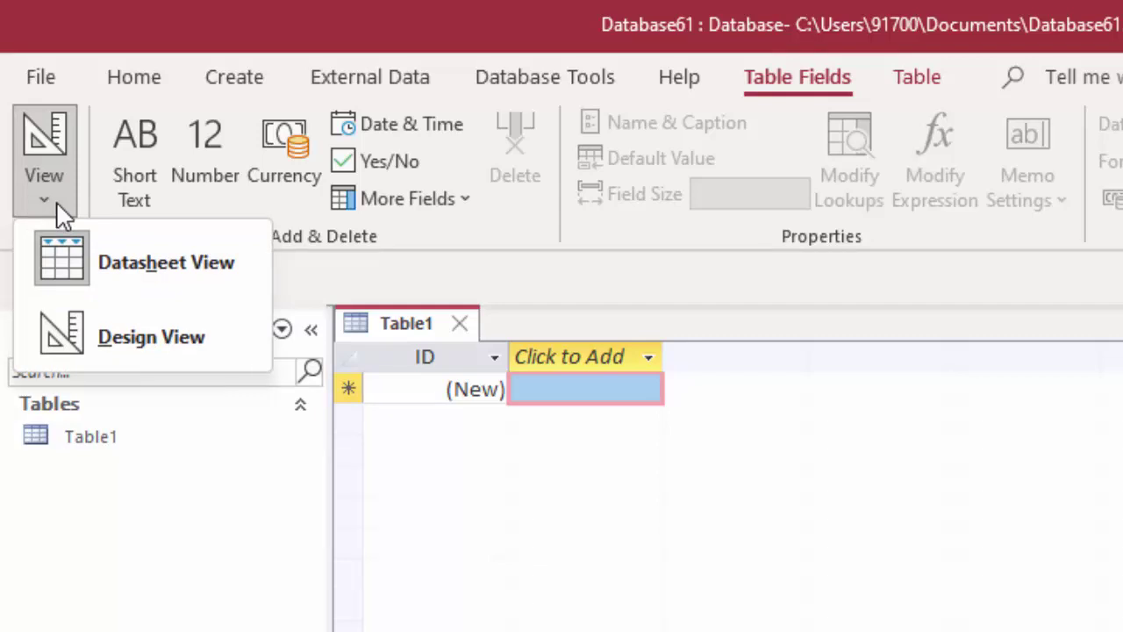
{"action": "left_click", "coordinate": [99, 334]}
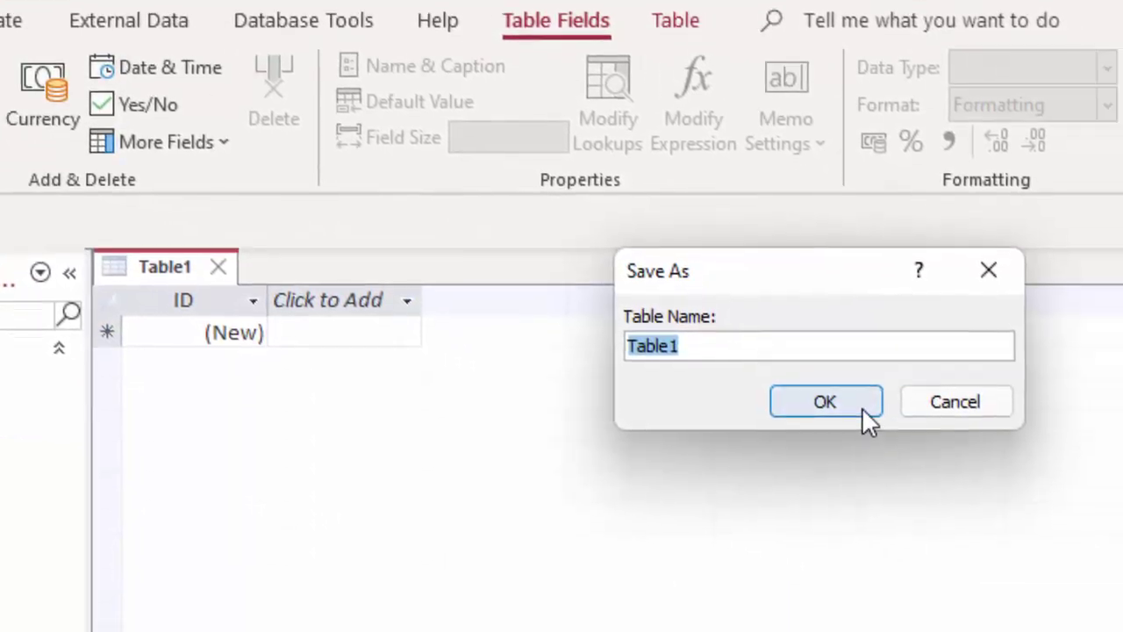
{"action": "left_click", "coordinate": [863, 406]}
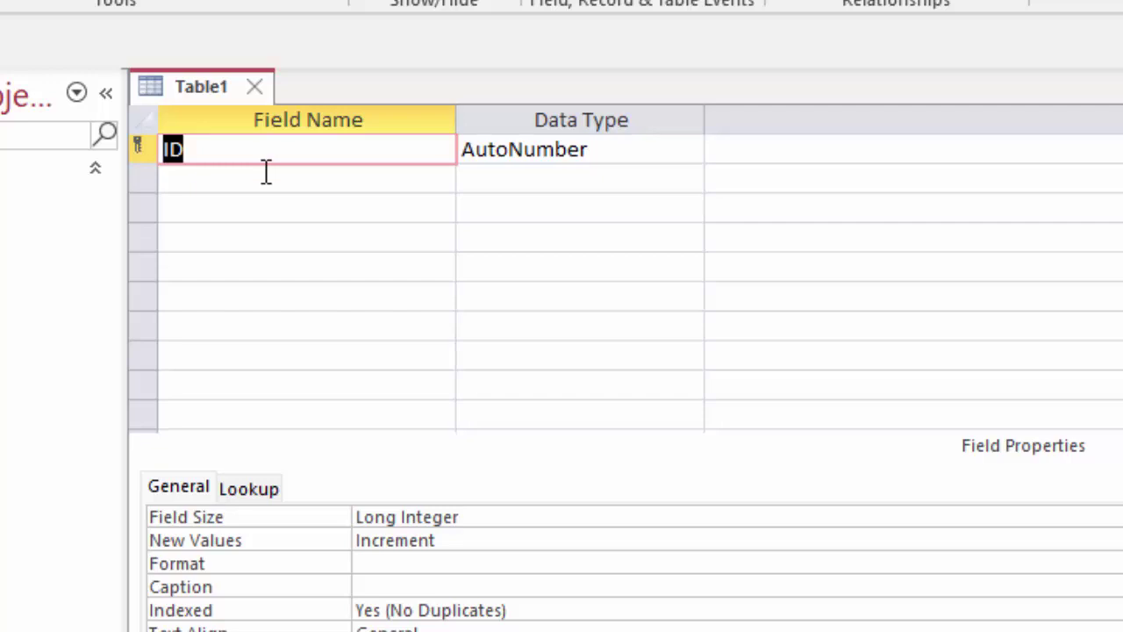
- Add a Short Text field 'Name of Student' below ID, save Table1, and show its datasheet
{"action": "left_click", "coordinate": [263, 180]}
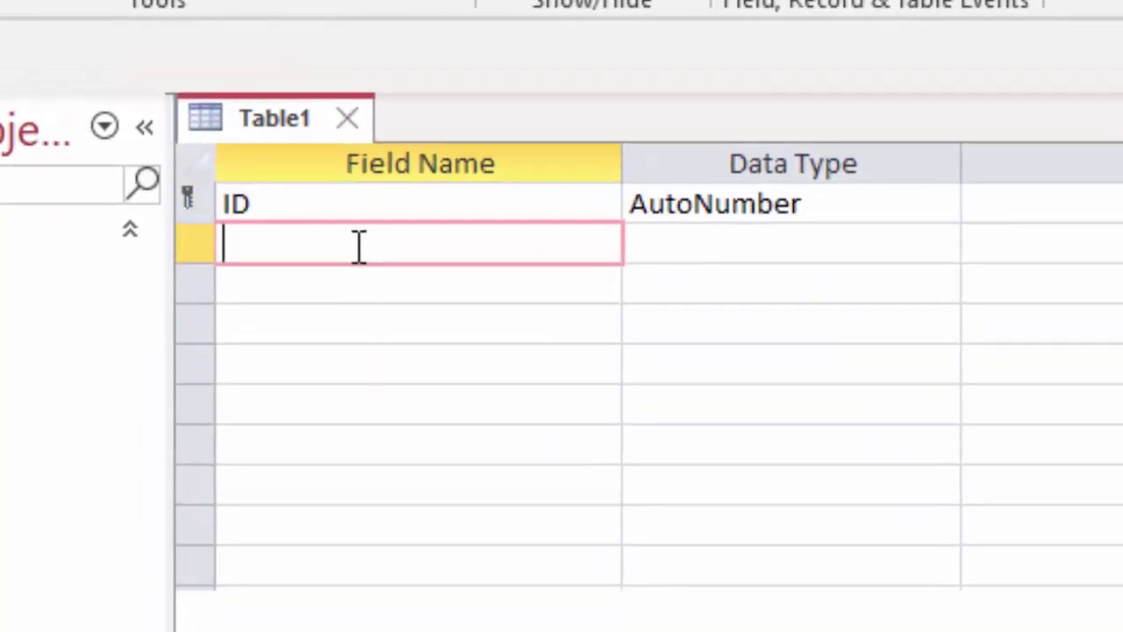
{"action": "type", "text": "Nam"}
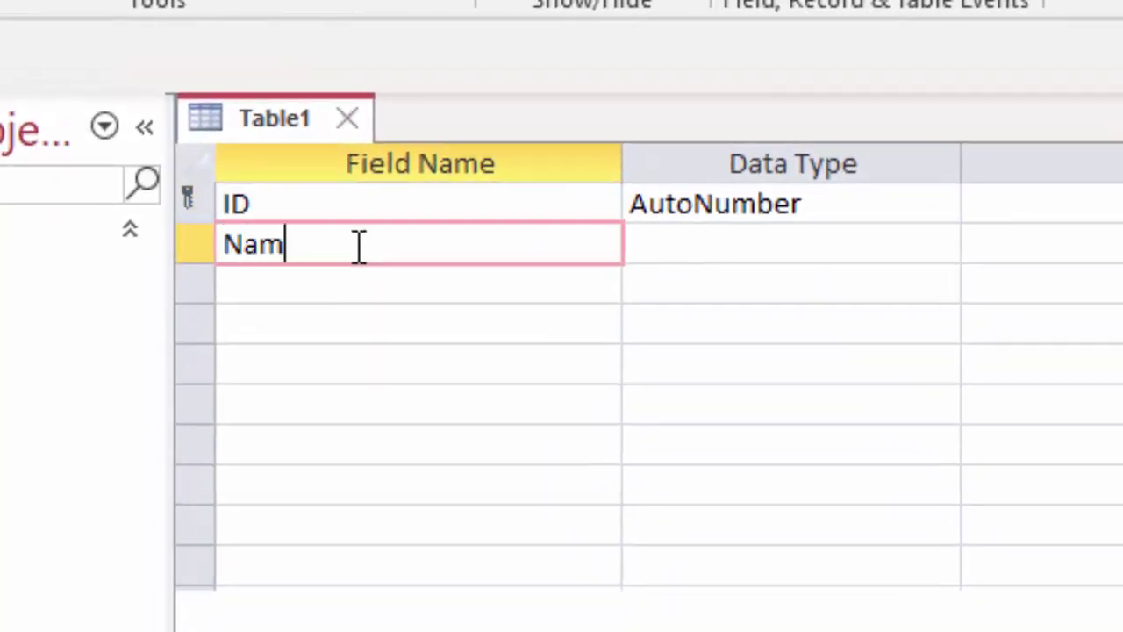
{"action": "type", "text": "e of "}
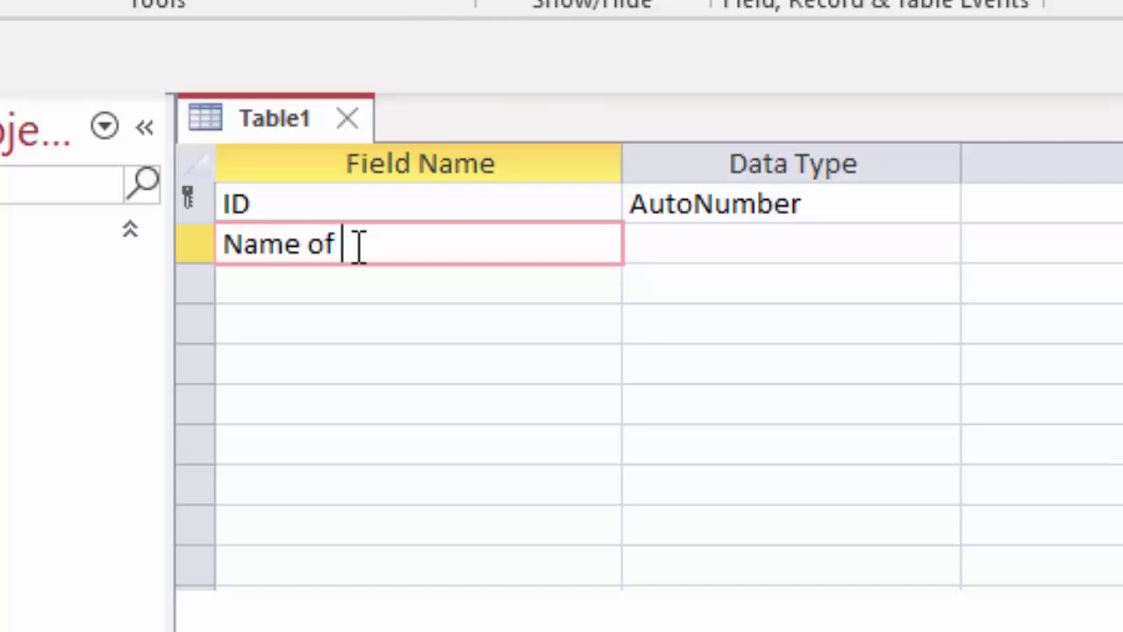
{"action": "type", "text": "Stude"}
{"action": "type", "text": "nt"}
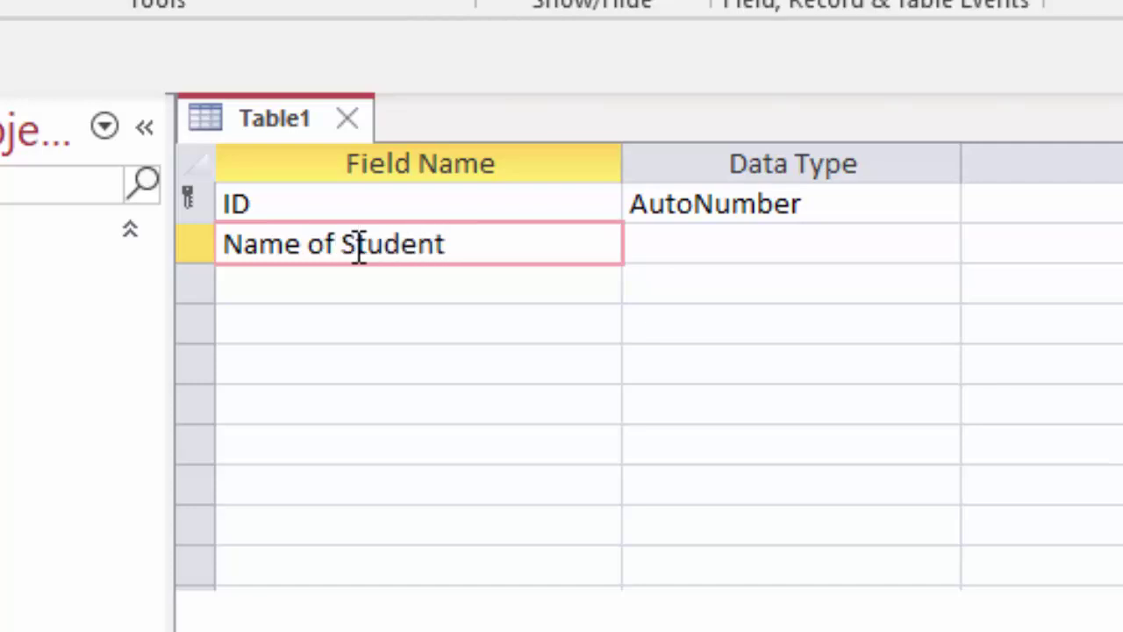
{"action": "left_click", "coordinate": [800, 243]}
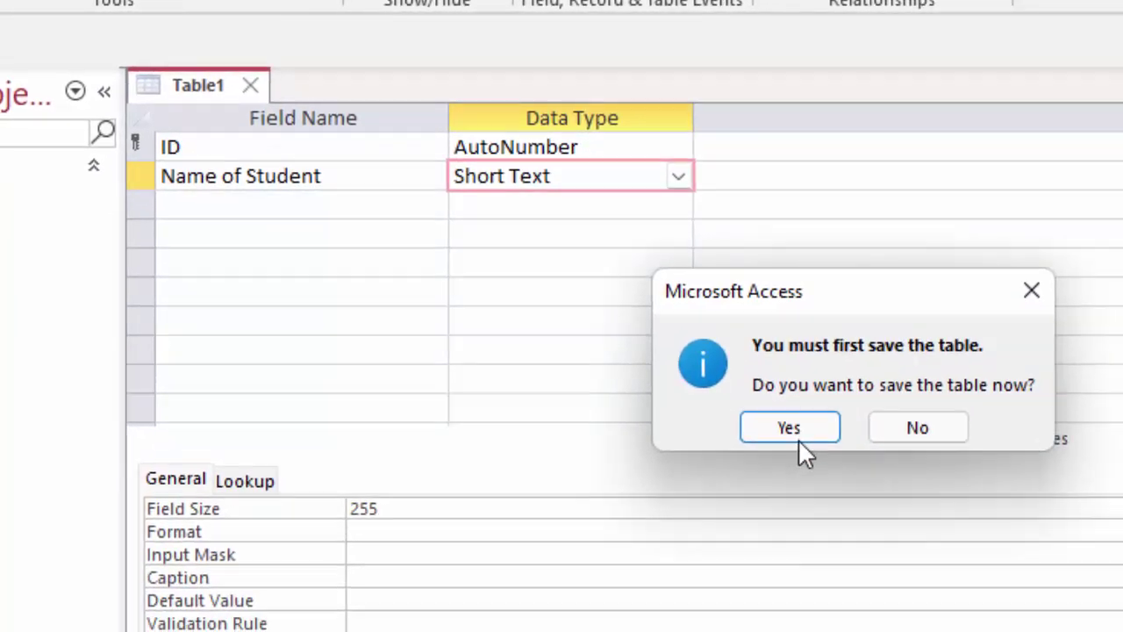
{"action": "left_click", "coordinate": [799, 439]}
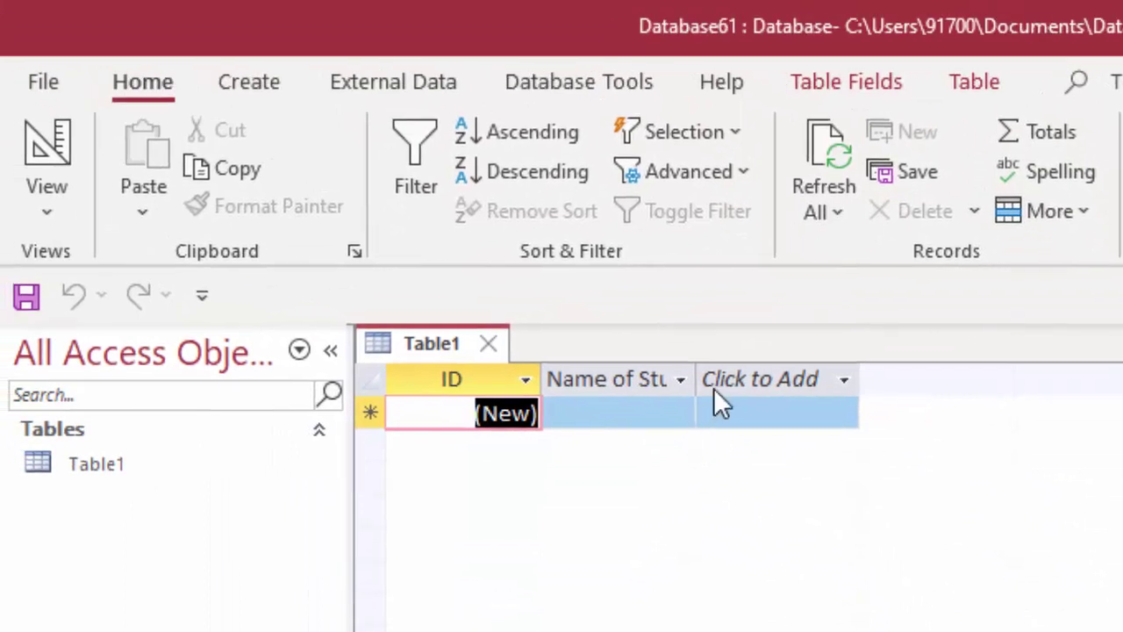
- Widen the Name of Student column and enter 'Ritesh' as the first student
{"action": "left_click_drag", "start_coordinate": [696, 379], "coordinate": [766, 452]}
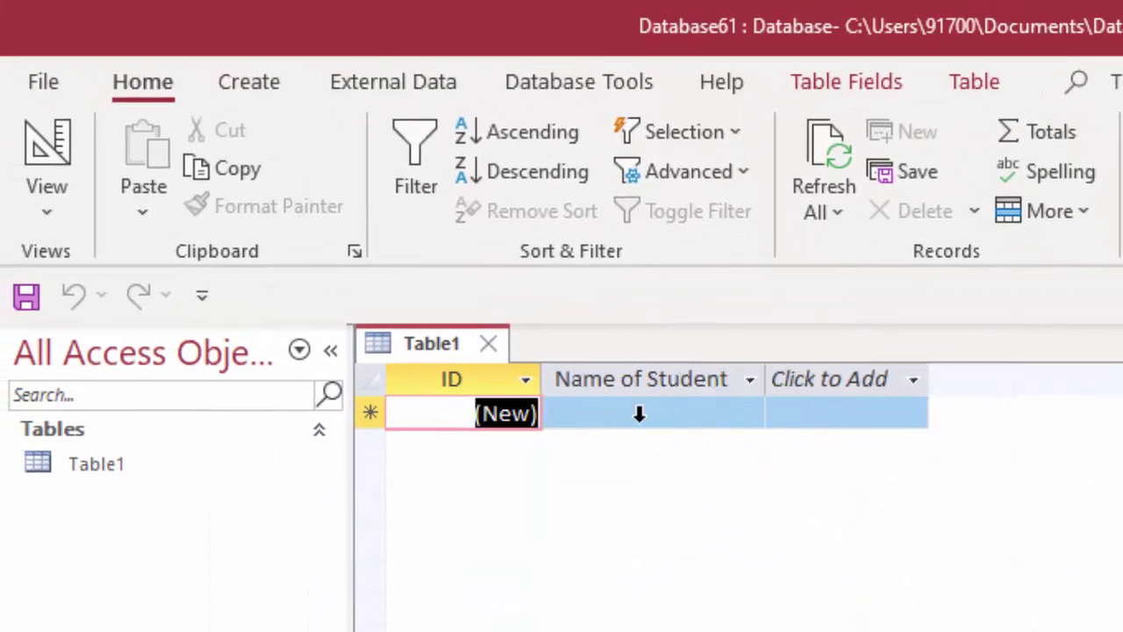
{"action": "left_click", "coordinate": [607, 413]}
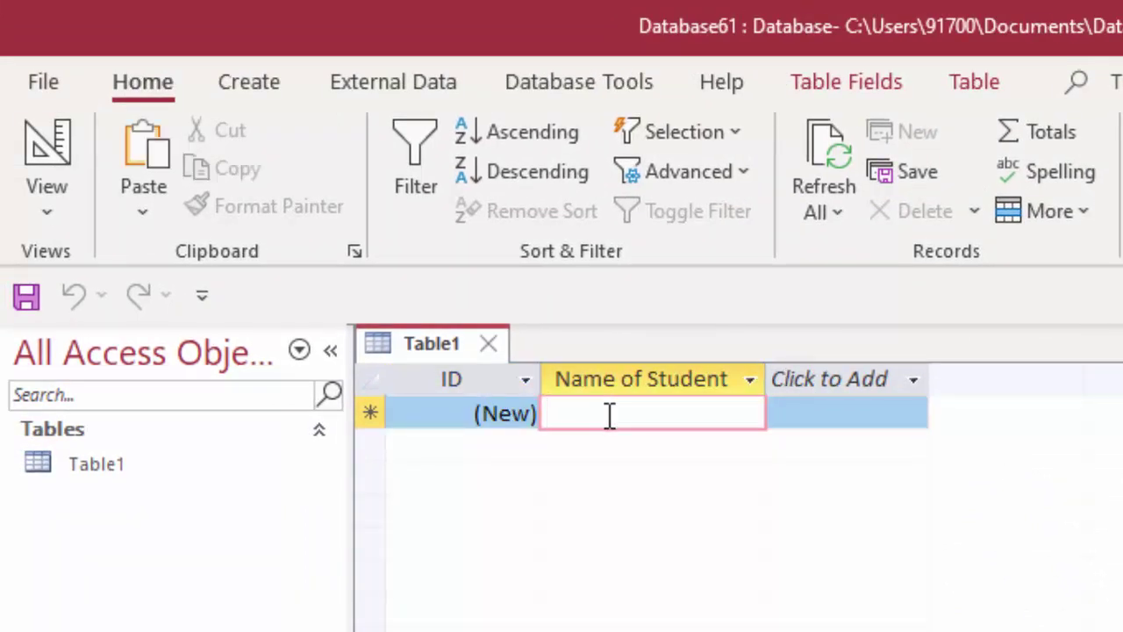
{"action": "type", "text": "E"}
{"action": "key", "text": "BackSpace"}
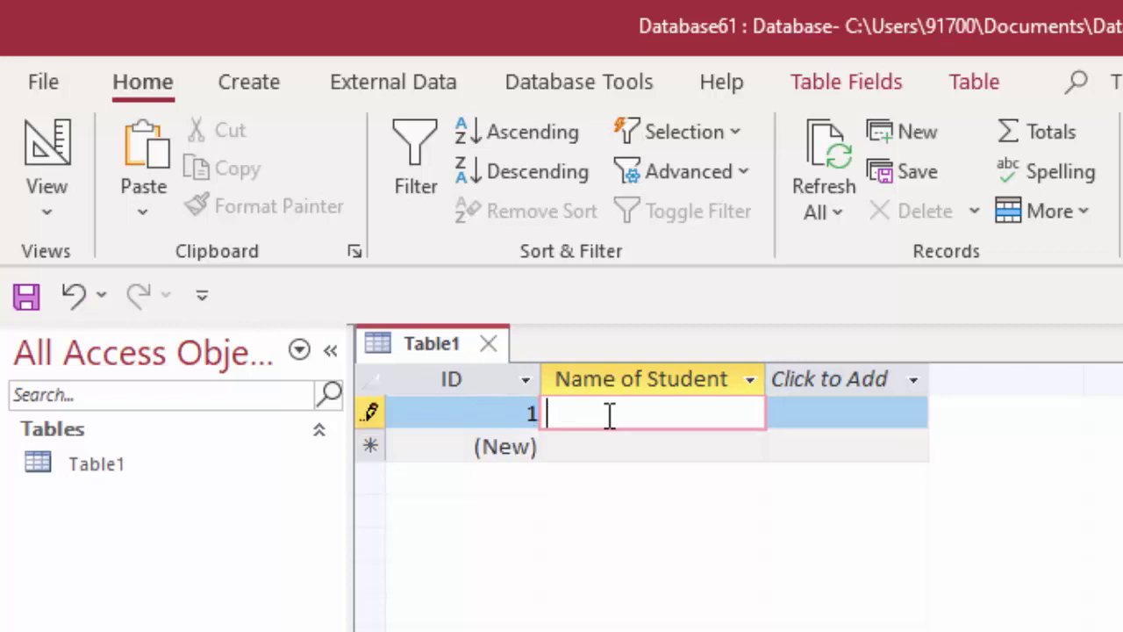
{"action": "type", "text": "Rites"}
{"action": "type", "text": "h"}
{"action": "key", "text": "Tab"}
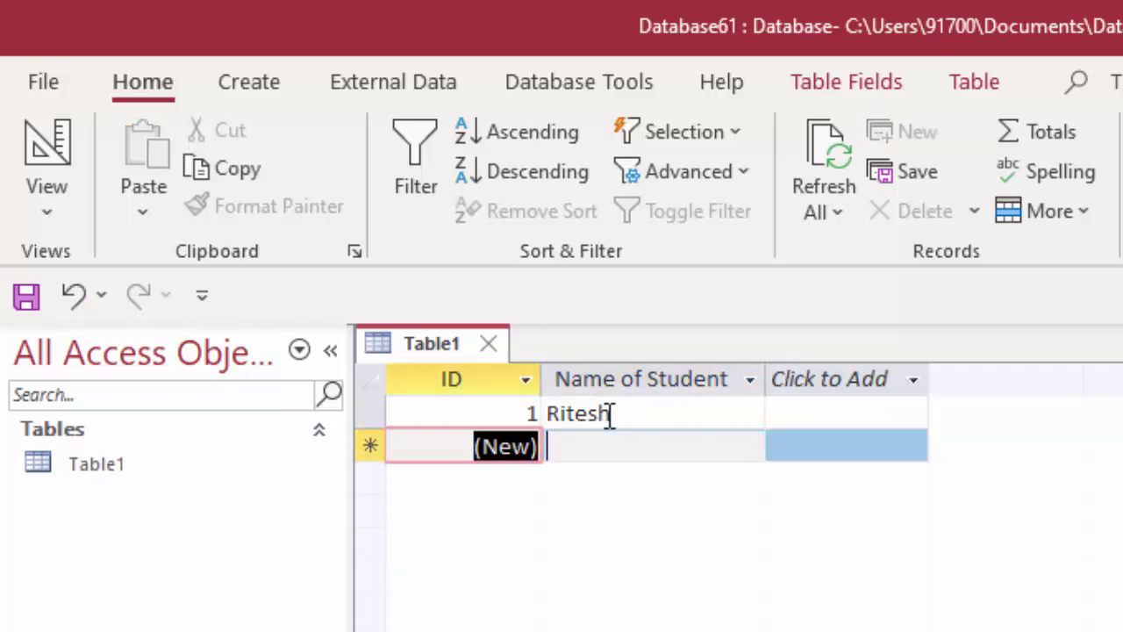
- Enter 'Suraj' and 'Esha' as students 2 and 3, then select the first record
{"action": "key", "text": "Tab"}
{"action": "type", "text": "Sur"}
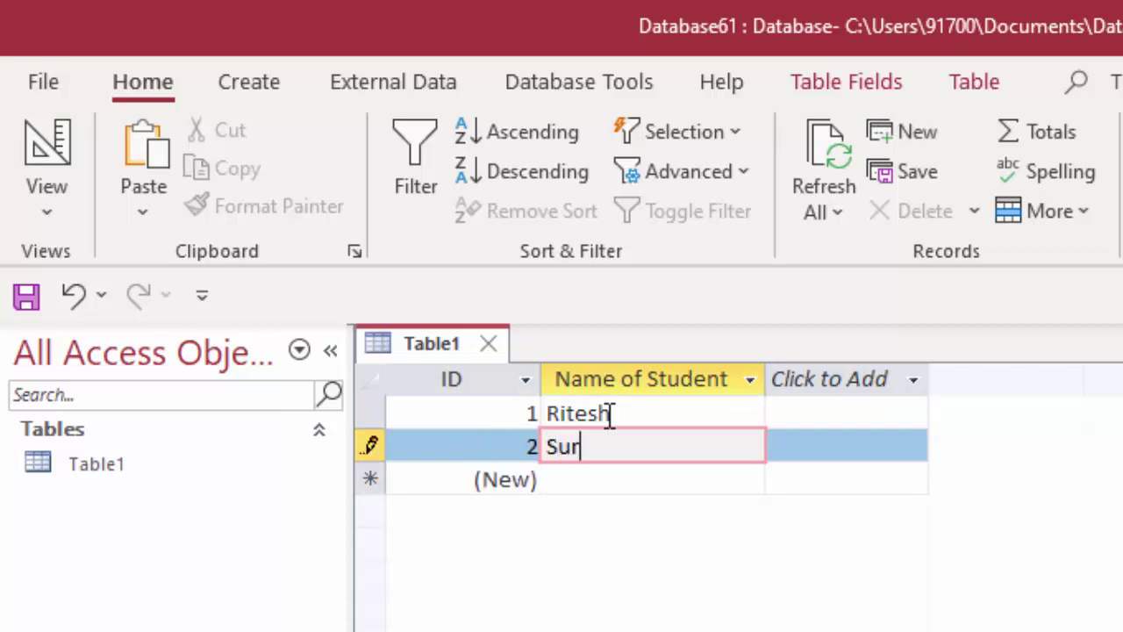
{"action": "type", "text": "aj"}
{"action": "key", "text": "Tab"}
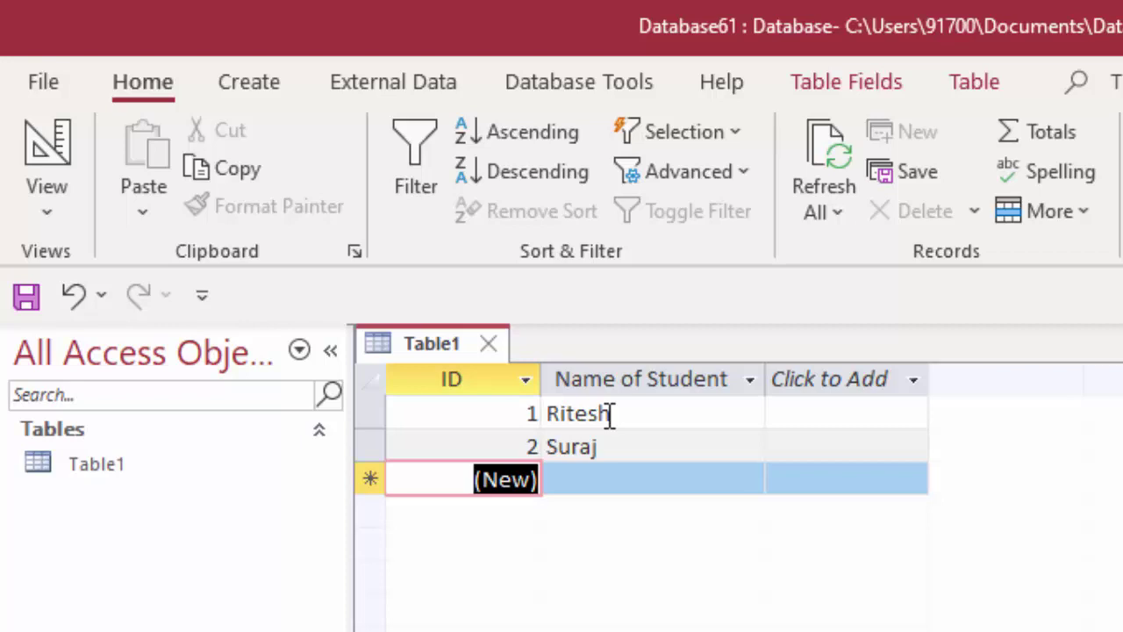
{"action": "key", "text": "Tab"}
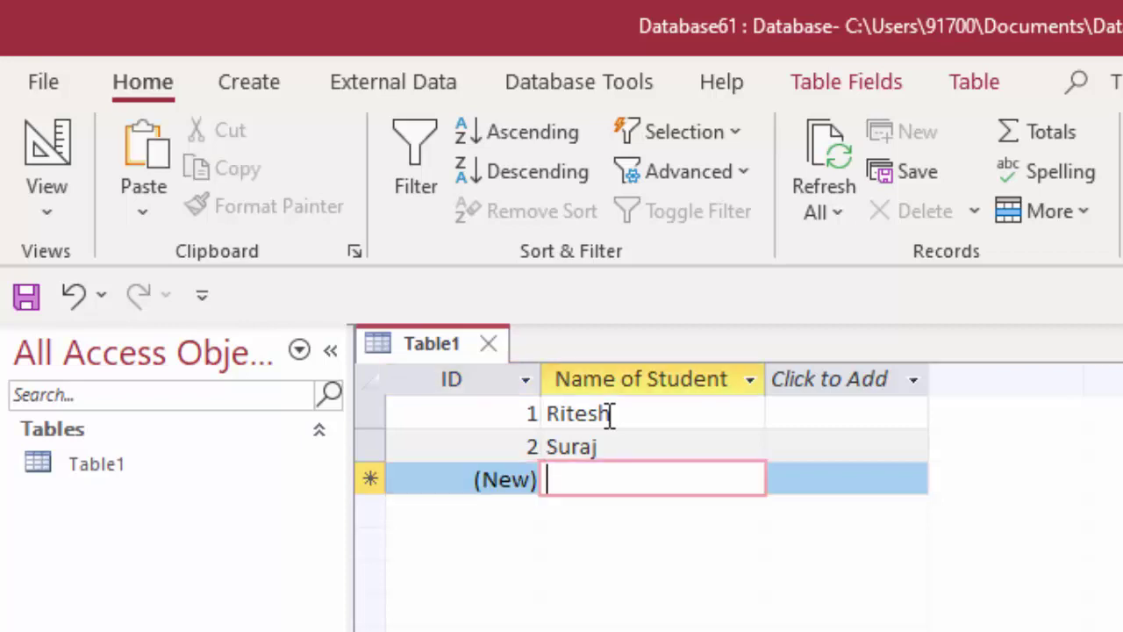
{"action": "type", "text": "Esha"}
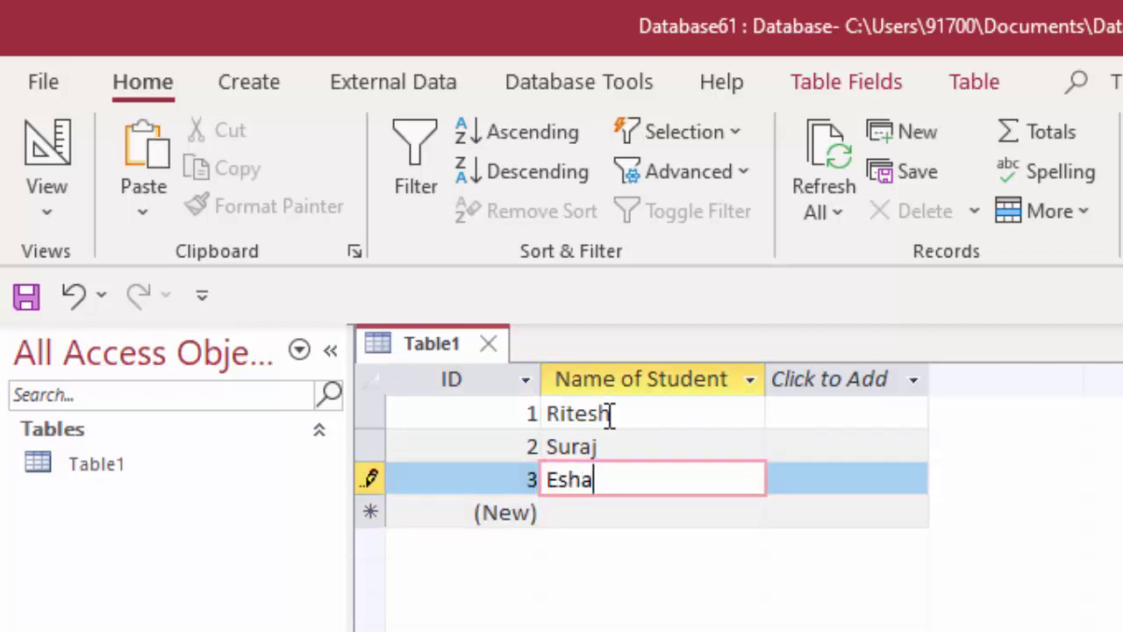
{"action": "left_click", "coordinate": [702, 372]}
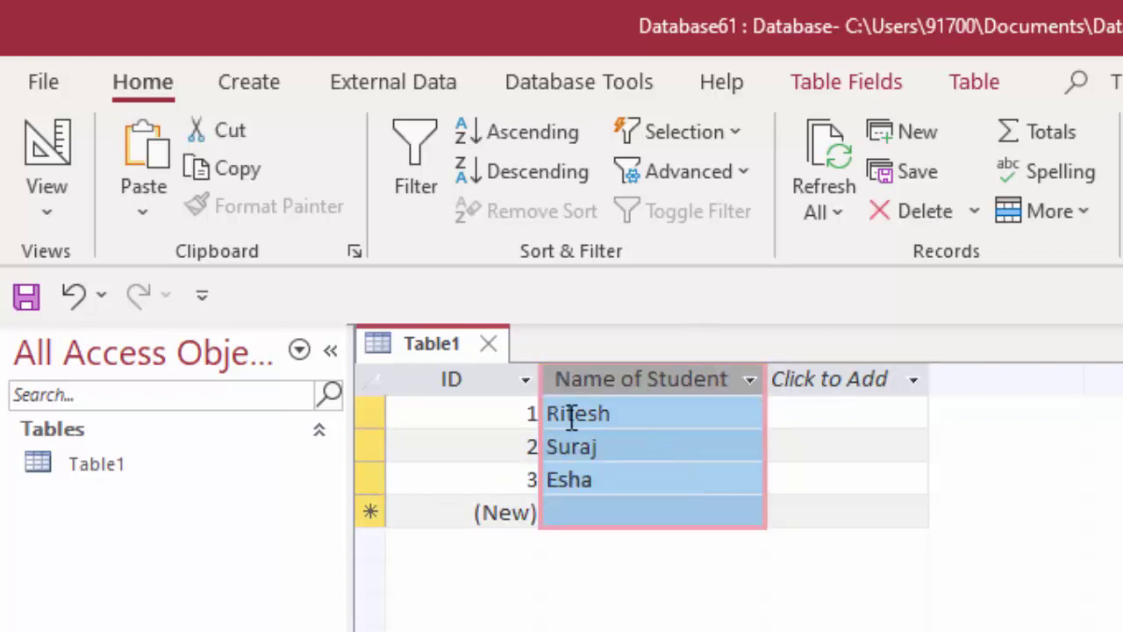
{"action": "left_click", "coordinate": [372, 414]}
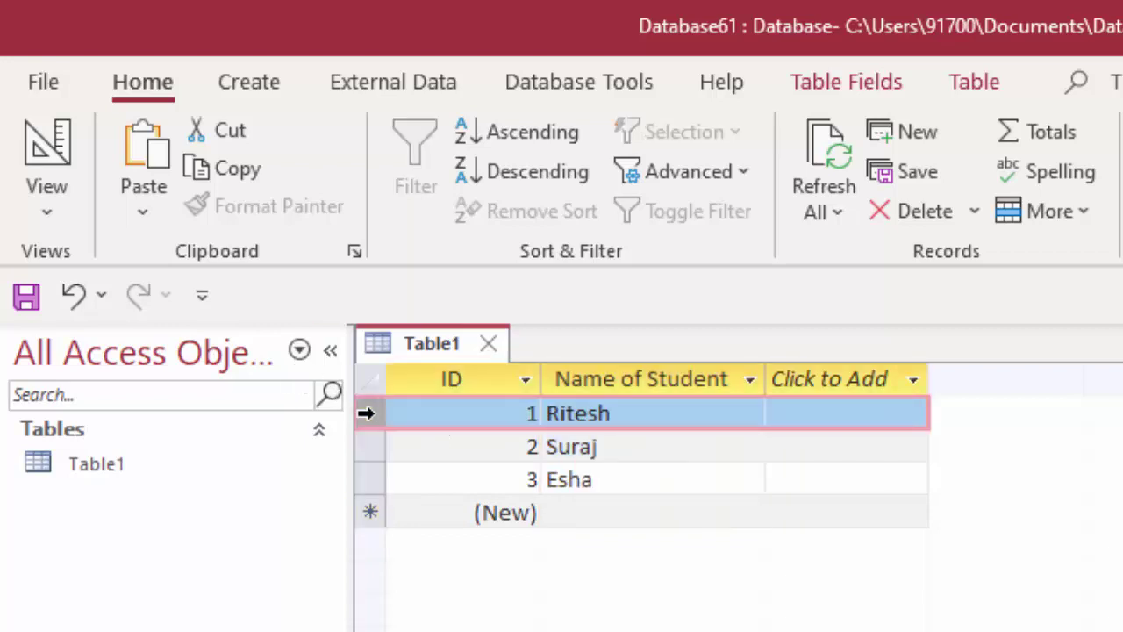
- Select the whole Name of Student column in Table1's datasheet
{"action": "left_click", "coordinate": [608, 376]}
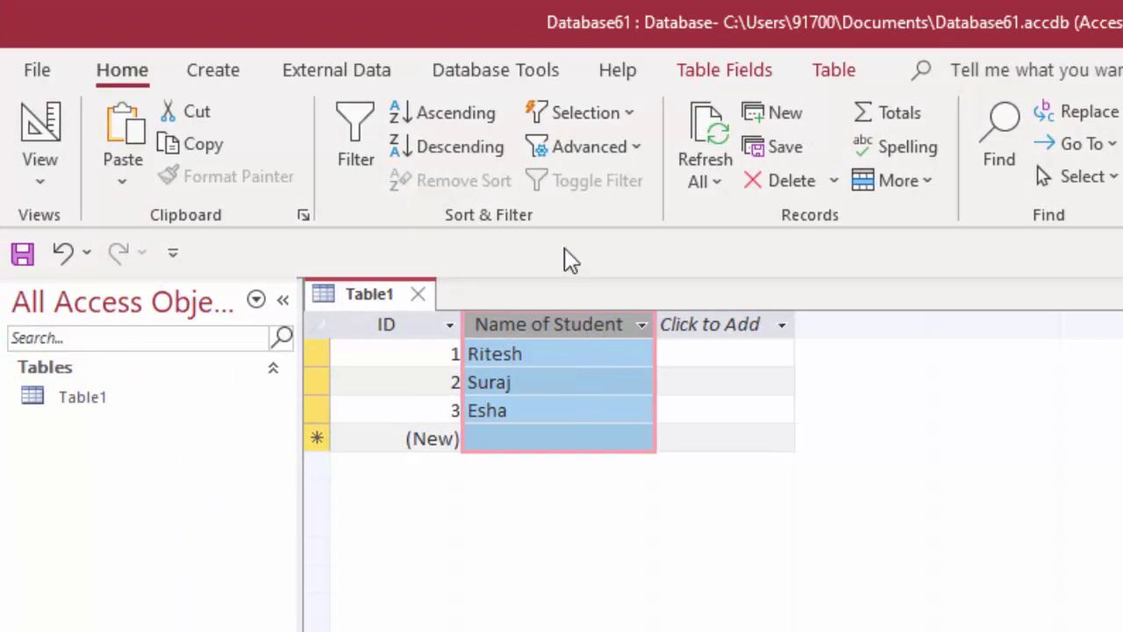
- Create Table2 in Design View and rename its ID key field to 'number' as Short Text
{"action": "left_click", "coordinate": [207, 74]}
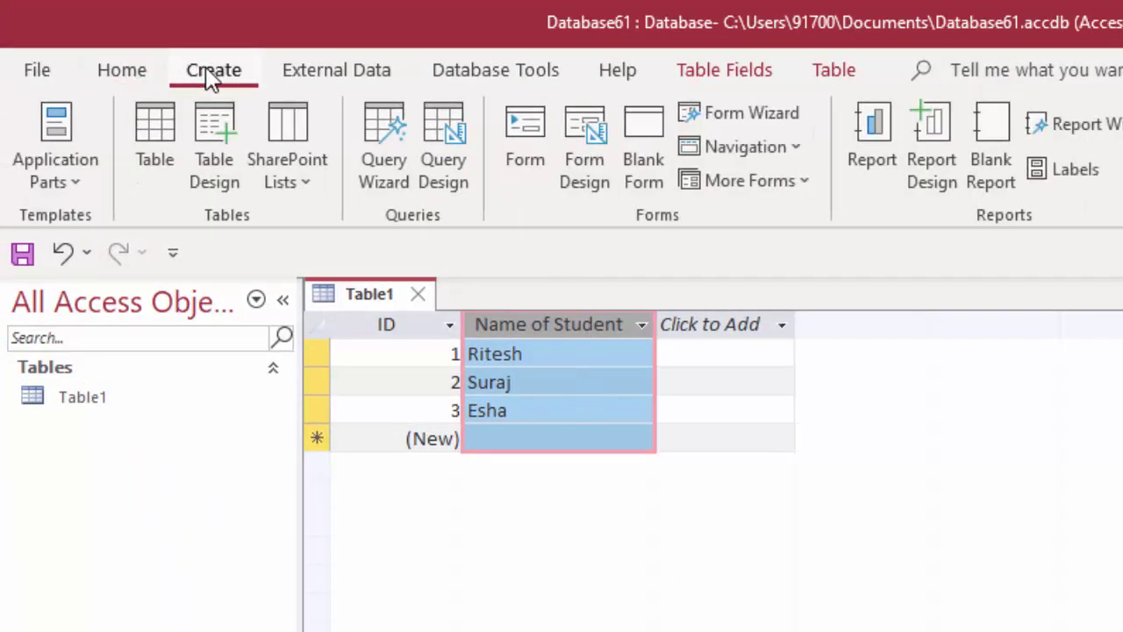
{"action": "left_click", "coordinate": [156, 121]}
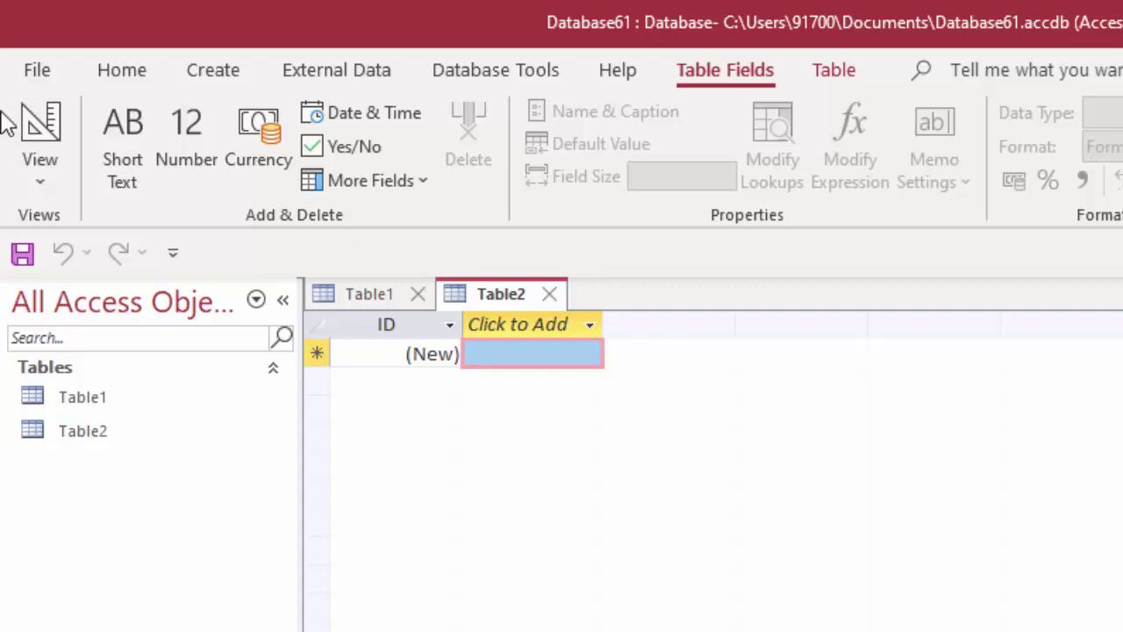
{"action": "left_click", "coordinate": [42, 121]}
{"action": "left_click", "coordinate": [945, 415]}
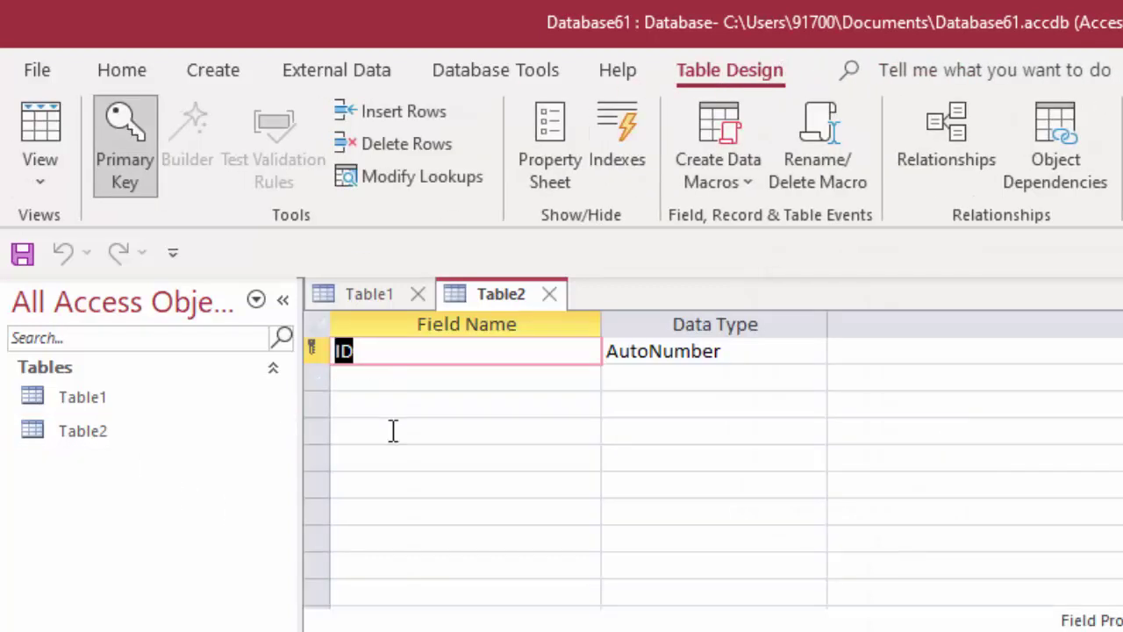
{"action": "key", "text": "Delete"}
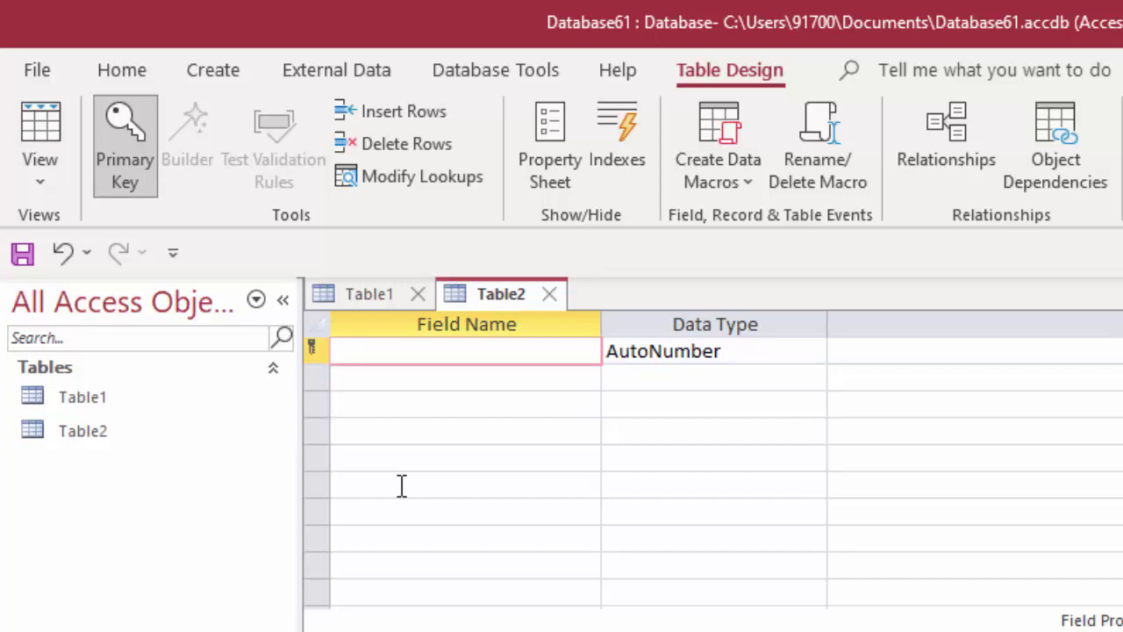
{"action": "type", "text": "n"}
{"action": "type", "text": "umber"}
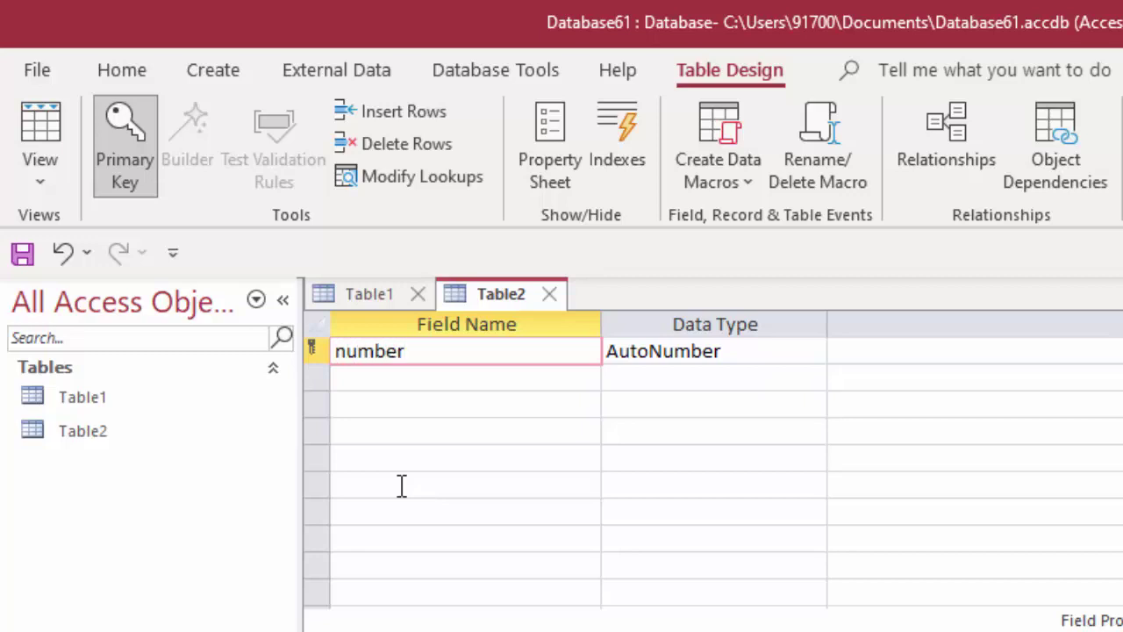
{"action": "left_click", "coordinate": [732, 354]}
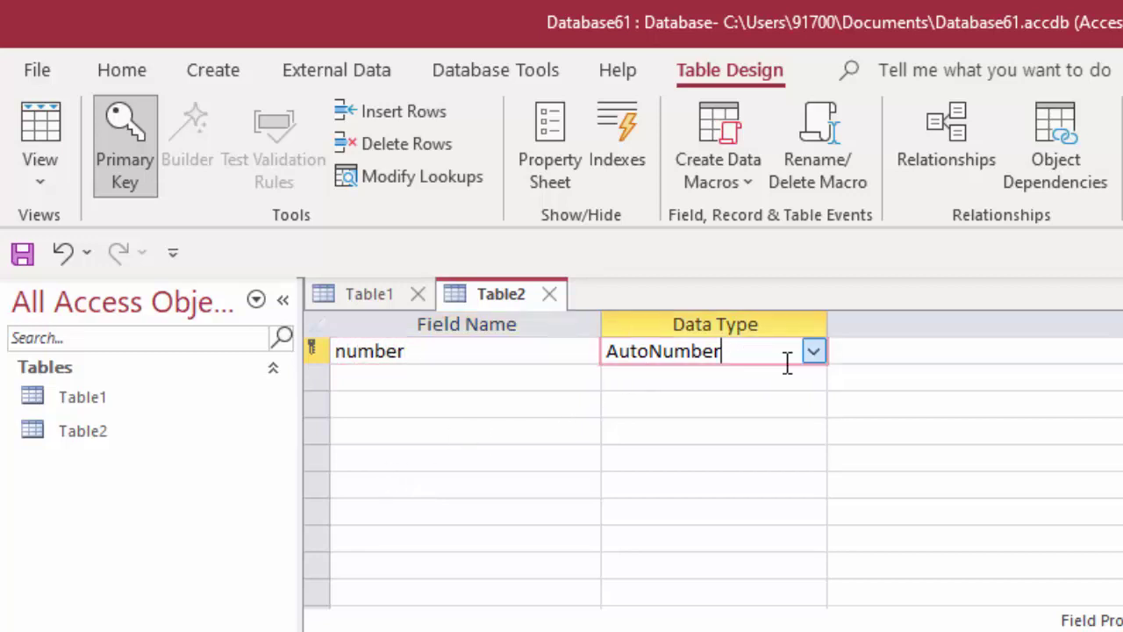
{"action": "left_click", "coordinate": [812, 353]}
{"action": "left_click", "coordinate": [653, 377]}
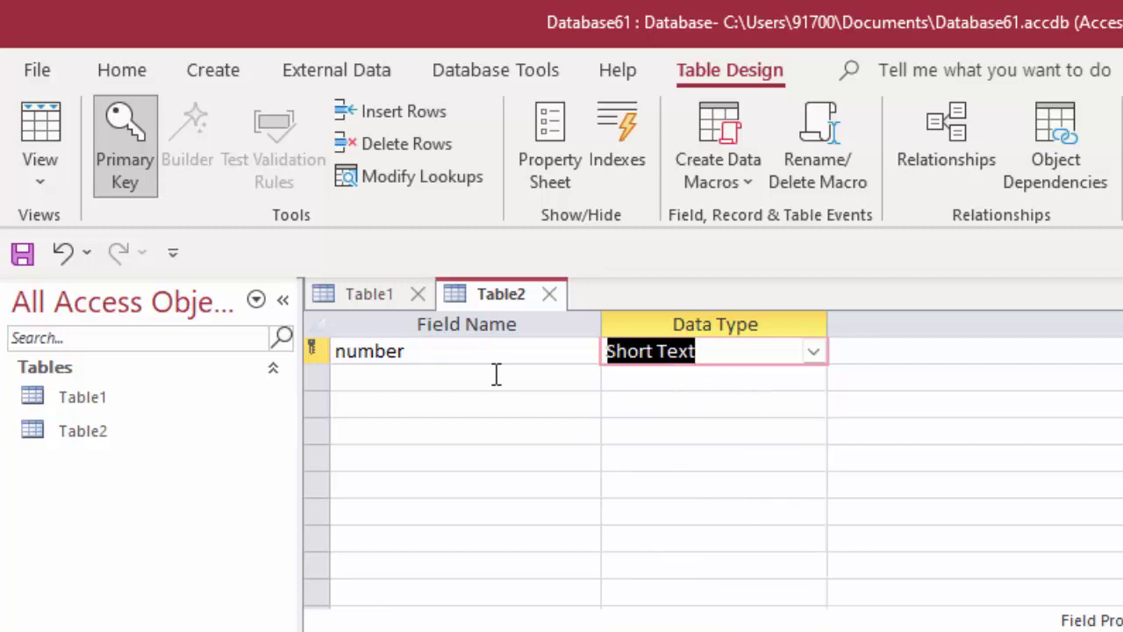
- Add a second field 'Id' to Table2 with data type Number
{"action": "left_click", "coordinate": [456, 373]}
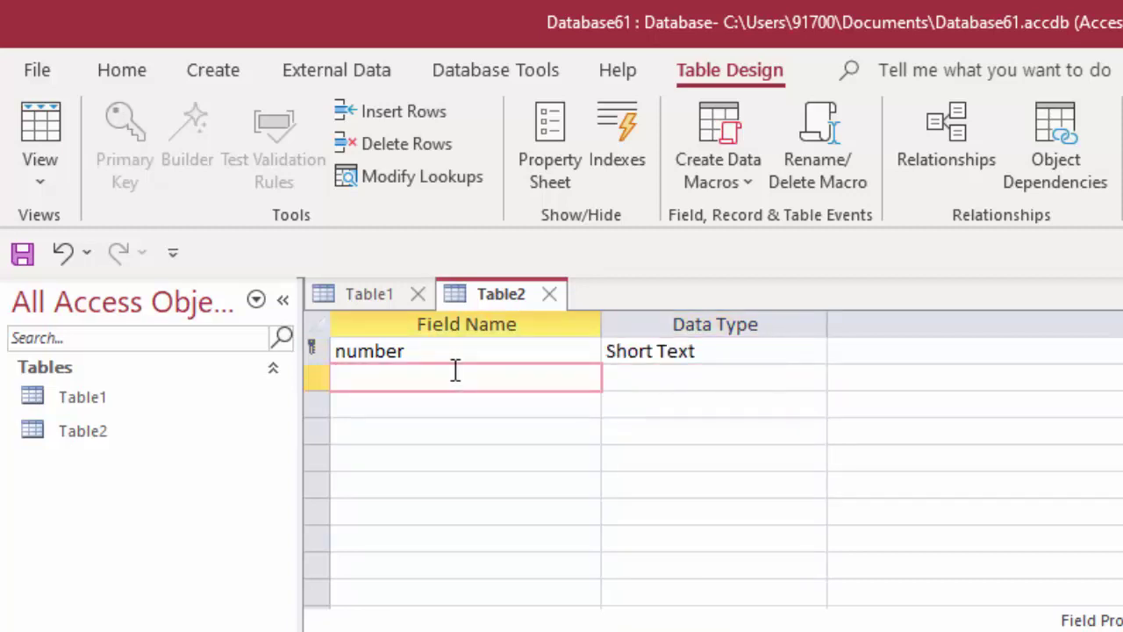
{"action": "type", "text": "Id"}
{"action": "key", "text": "Tab"}
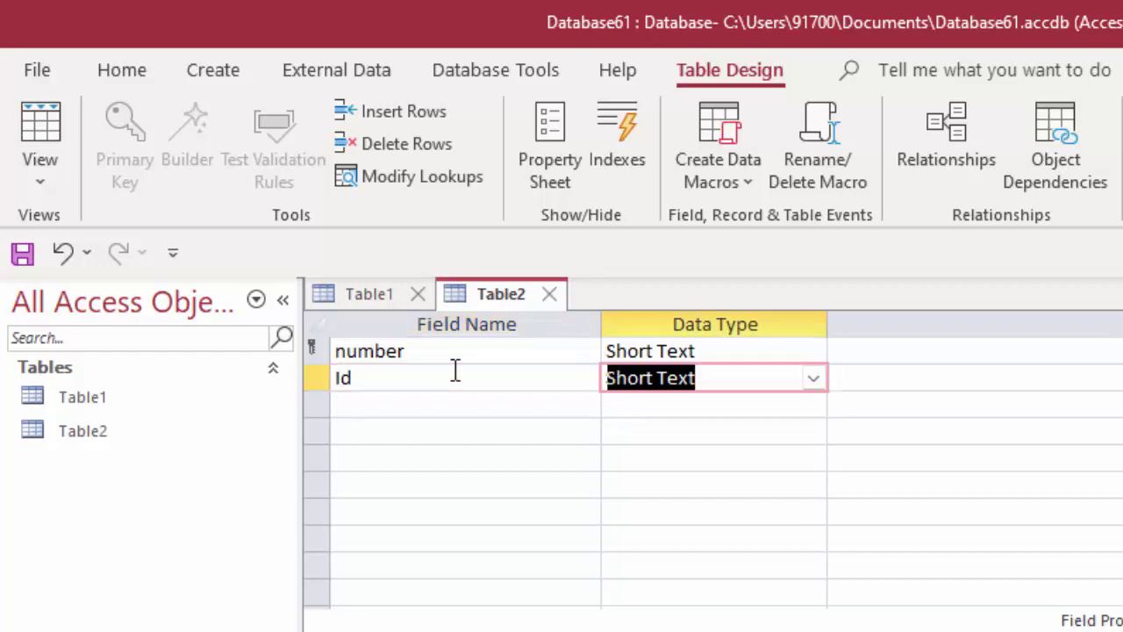
{"action": "left_click", "coordinate": [813, 377]}
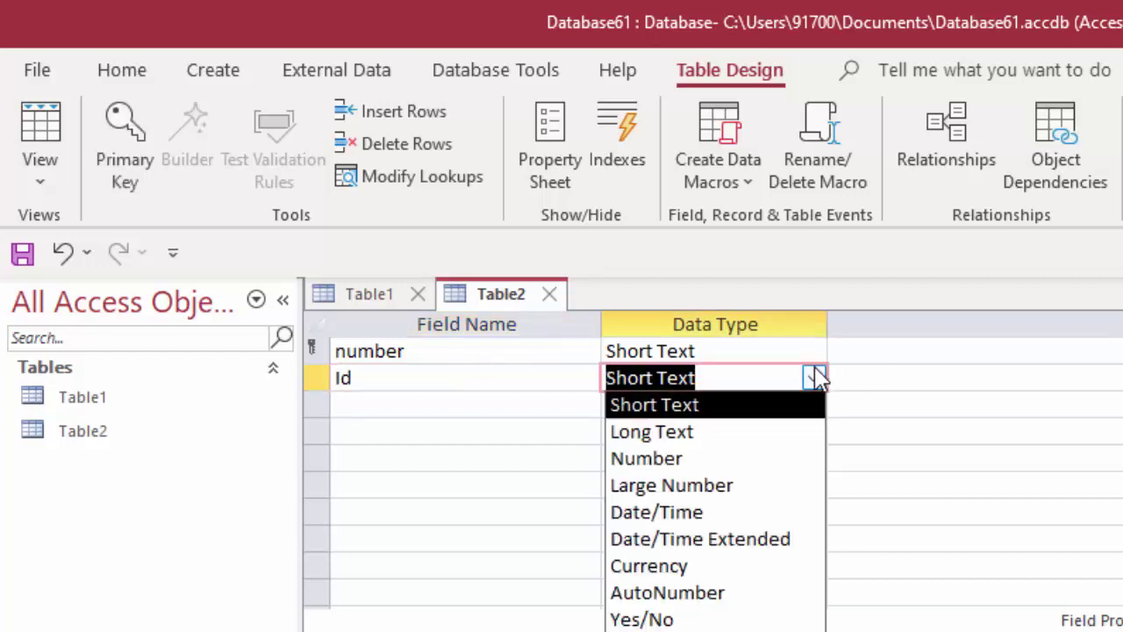
{"action": "left_click", "coordinate": [698, 459]}
{"action": "left_click", "coordinate": [406, 409]}
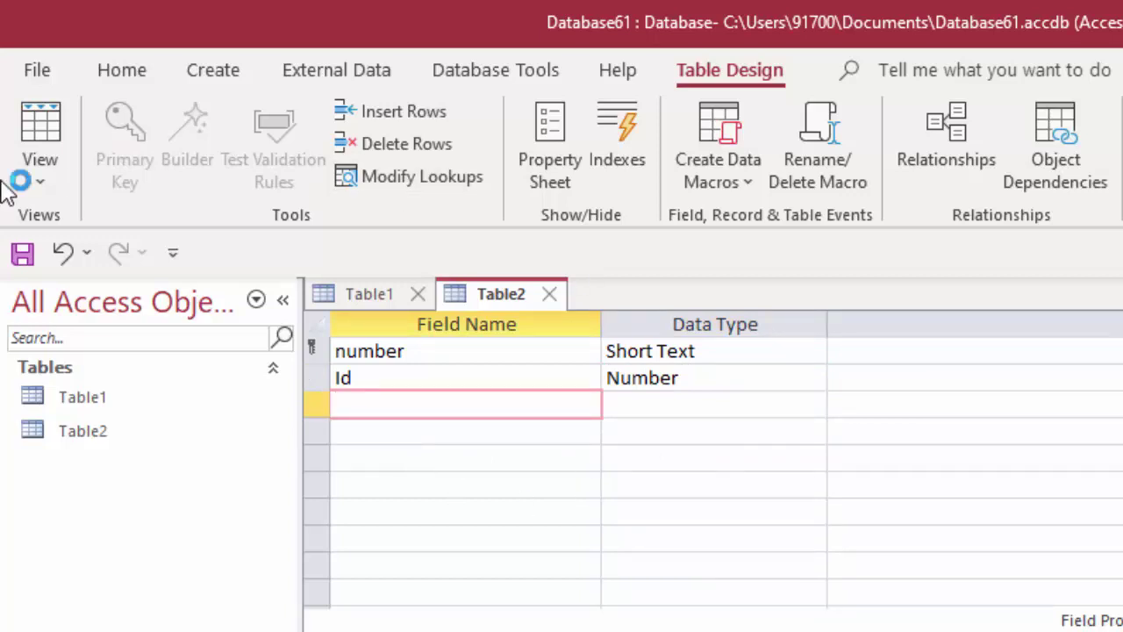
- Save Table2 and enter records number 11 with Id 1 and number 12 with Id 2
{"action": "left_click", "coordinate": [40, 128]}
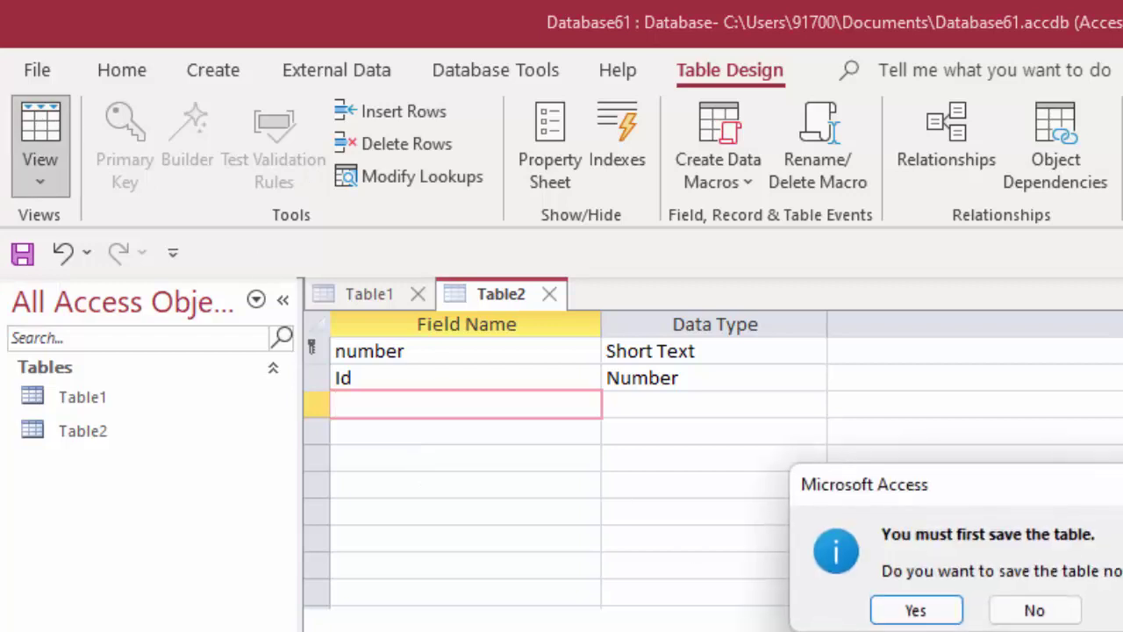
{"action": "left_click", "coordinate": [940, 614]}
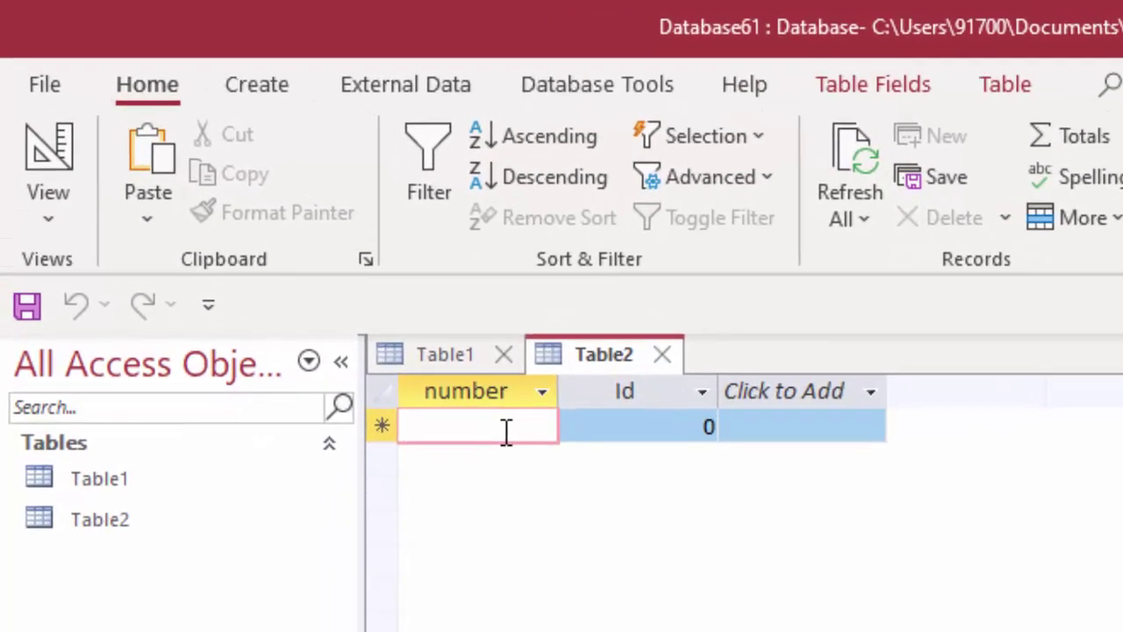
{"action": "type", "text": "11"}
{"action": "key", "text": "Tab"}
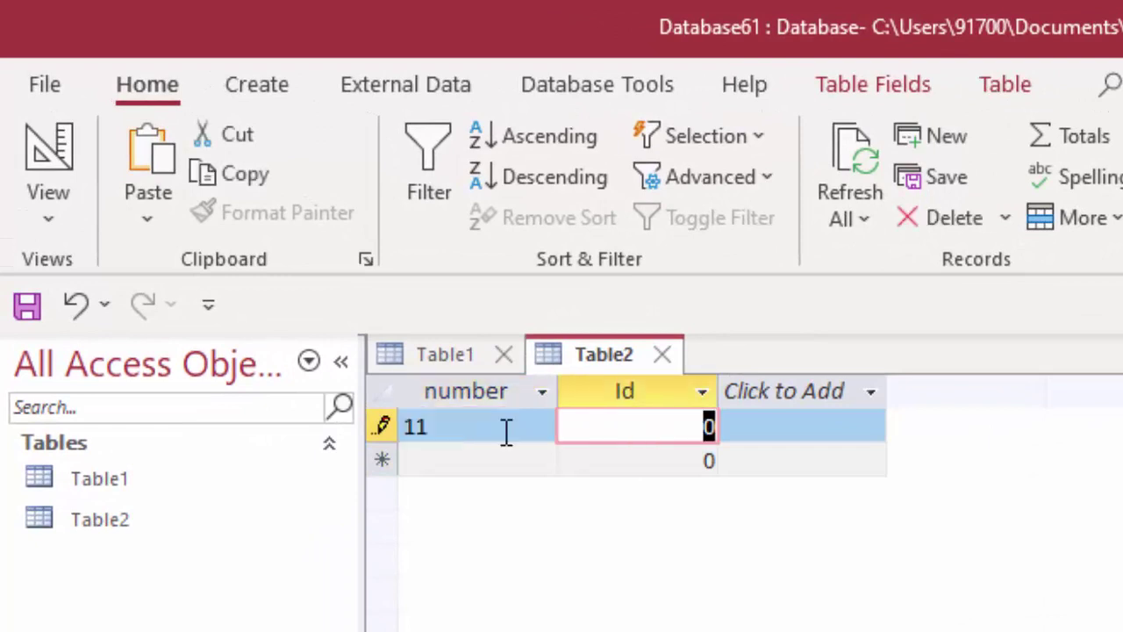
{"action": "type", "text": "1"}
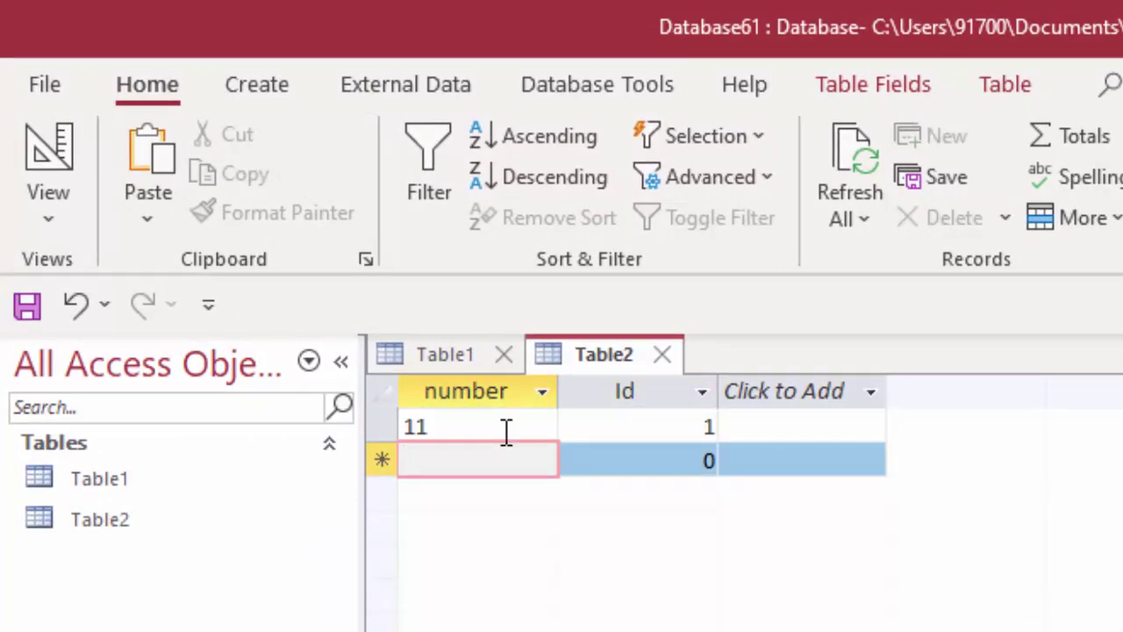
{"action": "type", "text": "12"}
{"action": "key", "text": "Tab"}
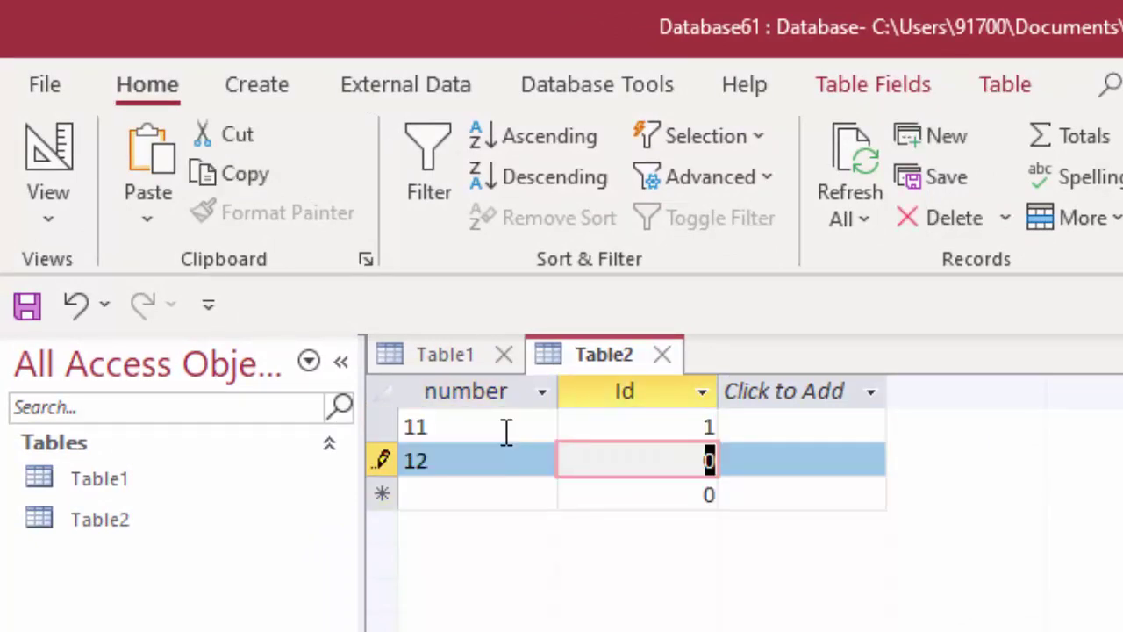
{"action": "type", "text": "2"}
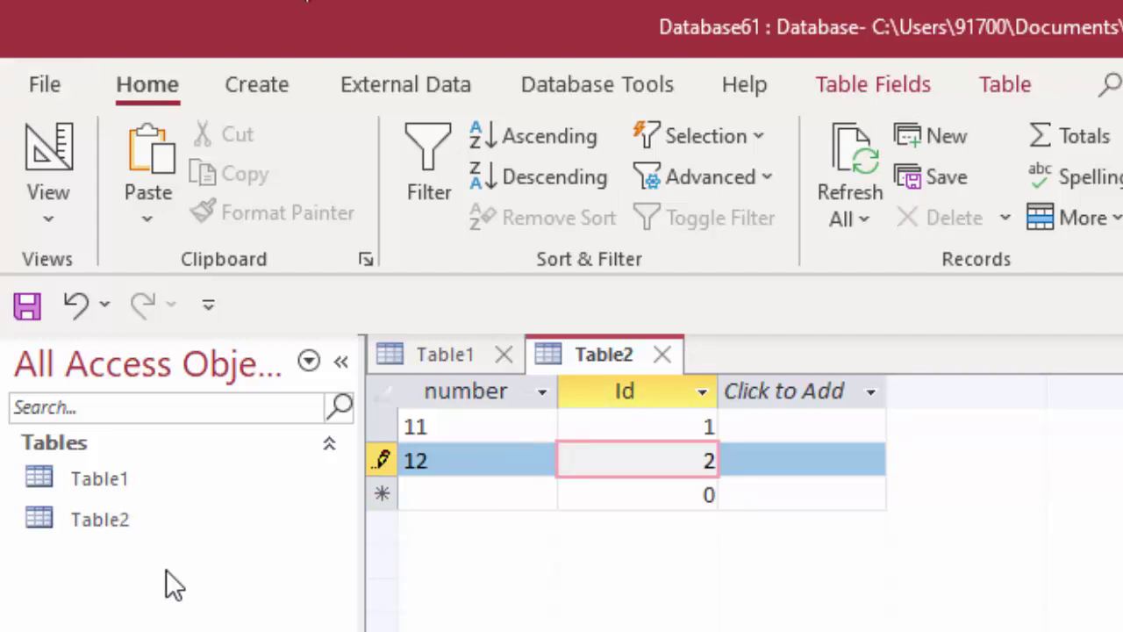
- Check Table1's student IDs, then add number 13 with Id 3 and save Table2's records
{"action": "double_click", "coordinate": [150, 486]}
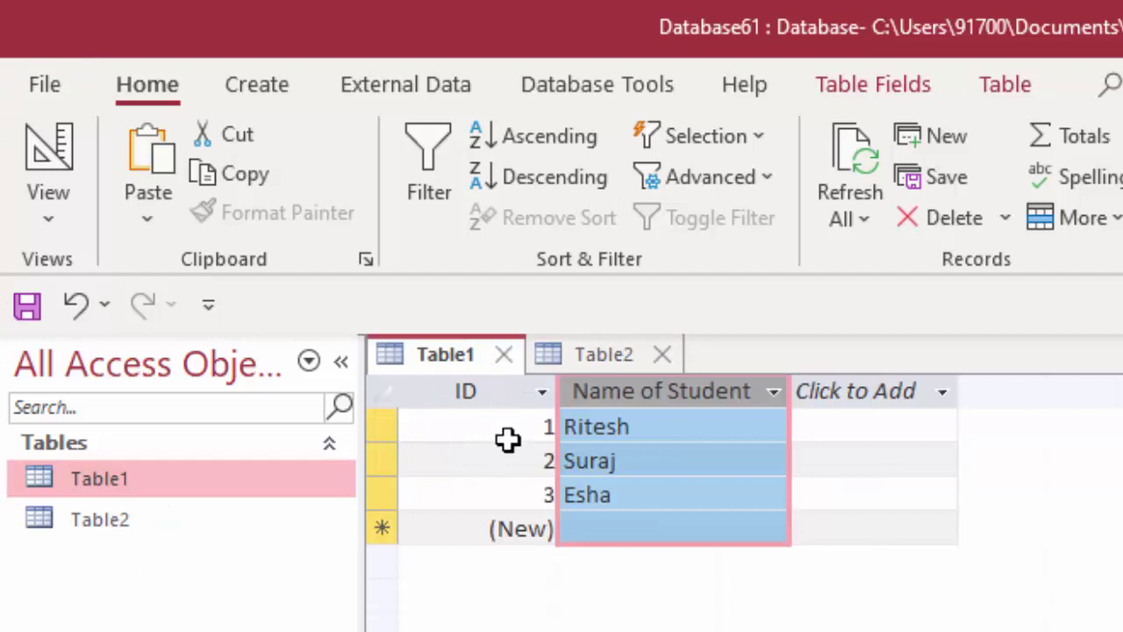
{"action": "double_click", "coordinate": [132, 521]}
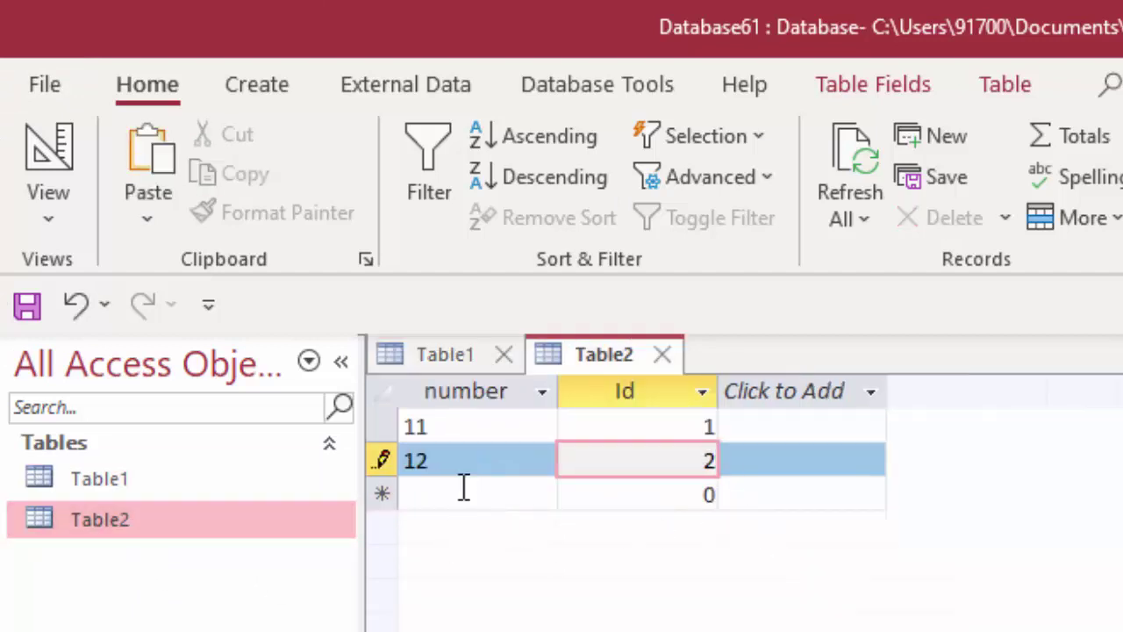
{"action": "left_click", "coordinate": [464, 495]}
{"action": "type", "text": "13"}
{"action": "key", "text": "Tab"}
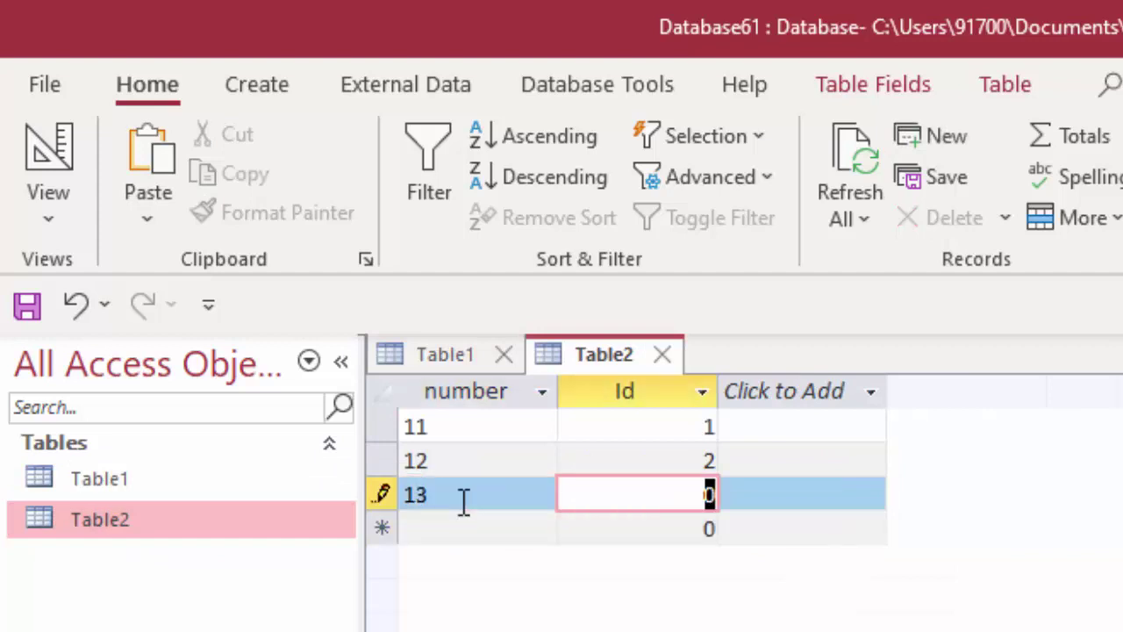
{"action": "type", "text": "3"}
{"action": "left_click", "coordinate": [21, 313]}
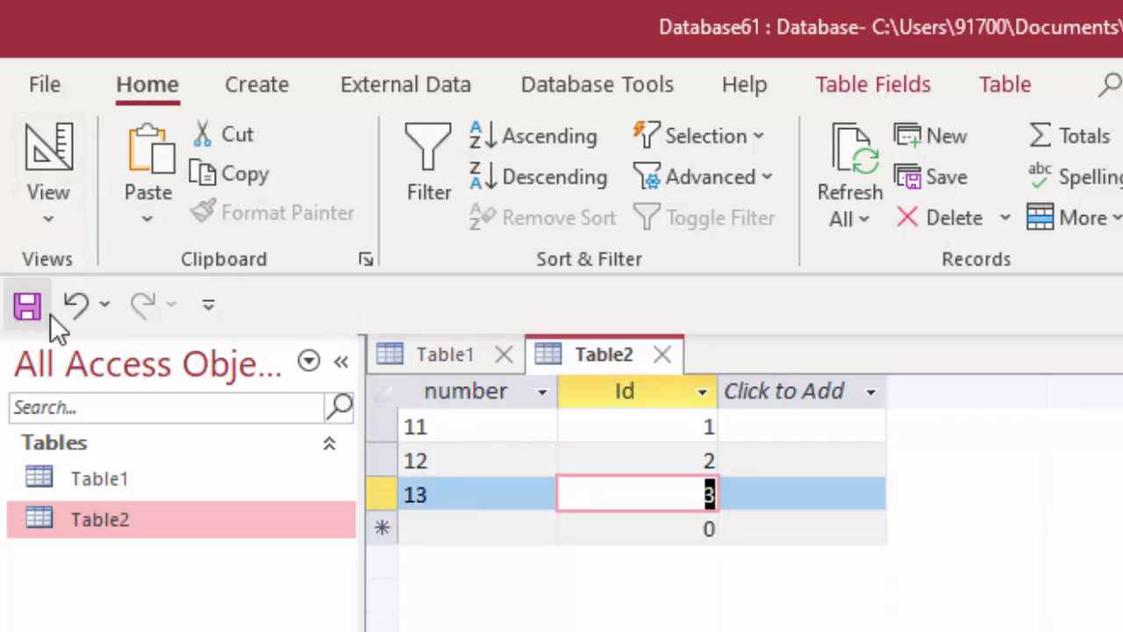
- Close Table2 and Table1, keeping Table1's layout changes, and open Database Tools > Relationships
{"action": "left_click", "coordinate": [664, 355]}
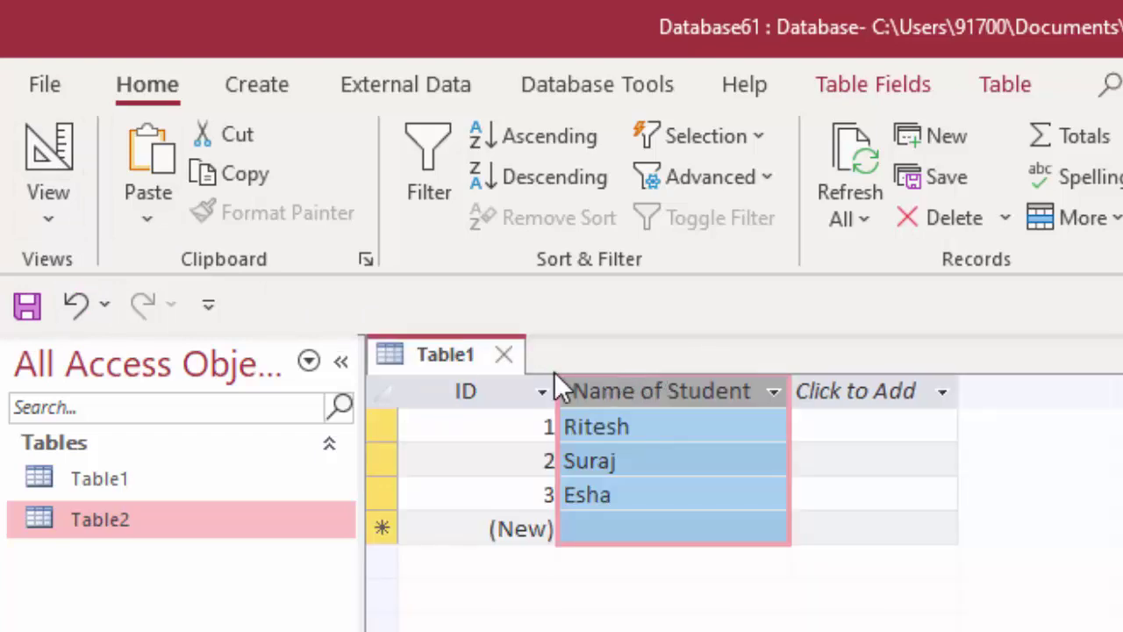
{"action": "left_click", "coordinate": [503, 355]}
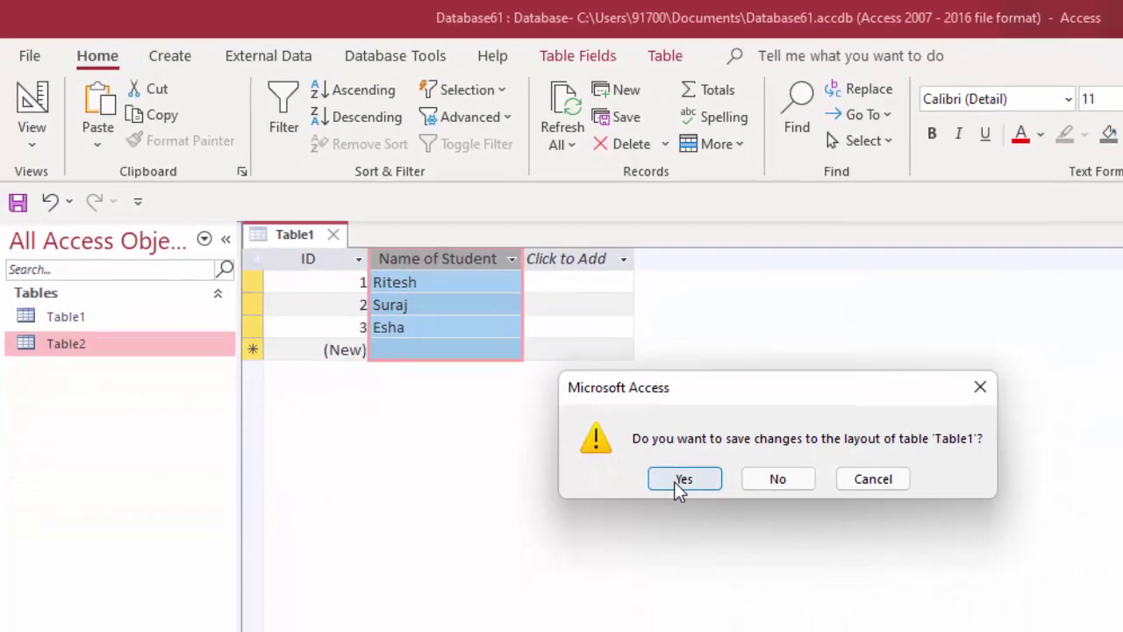
{"action": "left_click", "coordinate": [668, 481]}
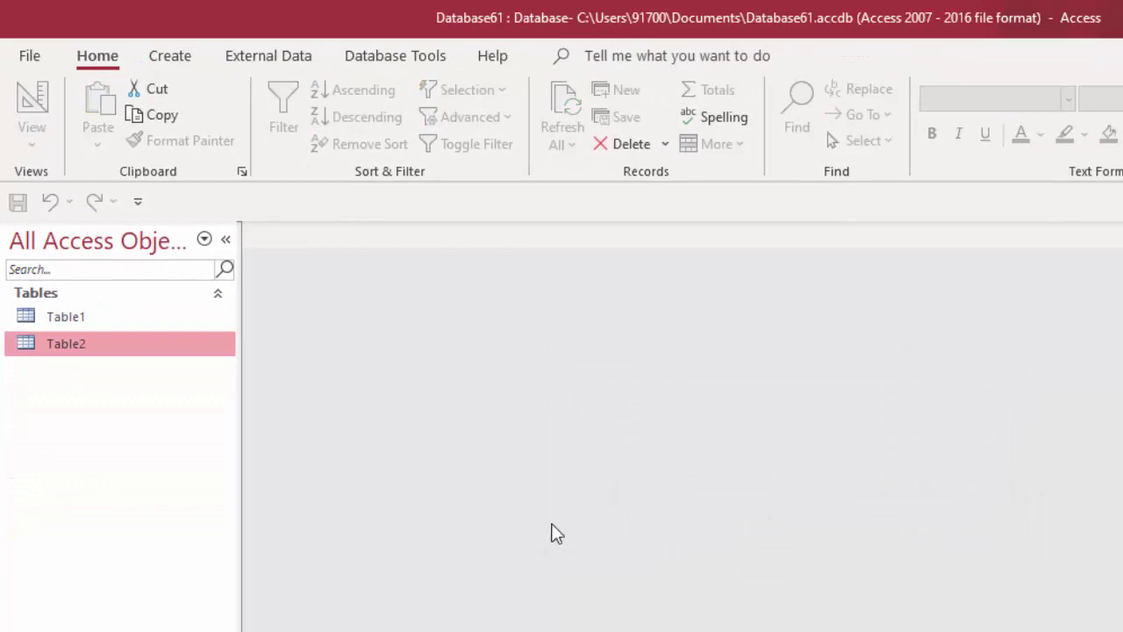
{"action": "left_click", "coordinate": [392, 55]}
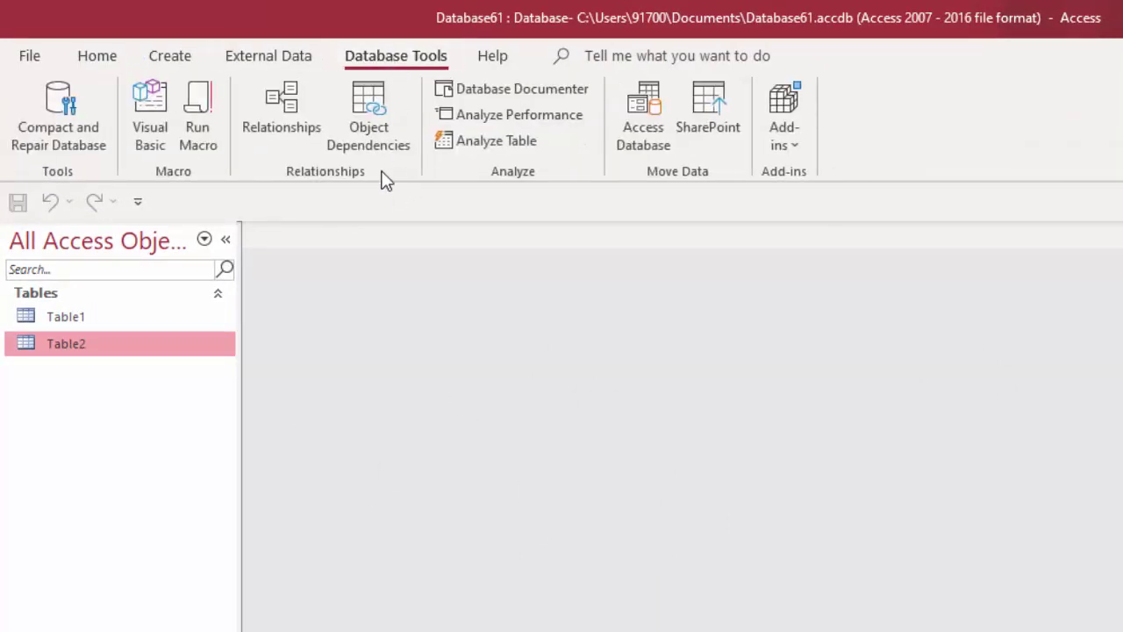
{"action": "left_click", "coordinate": [303, 93]}
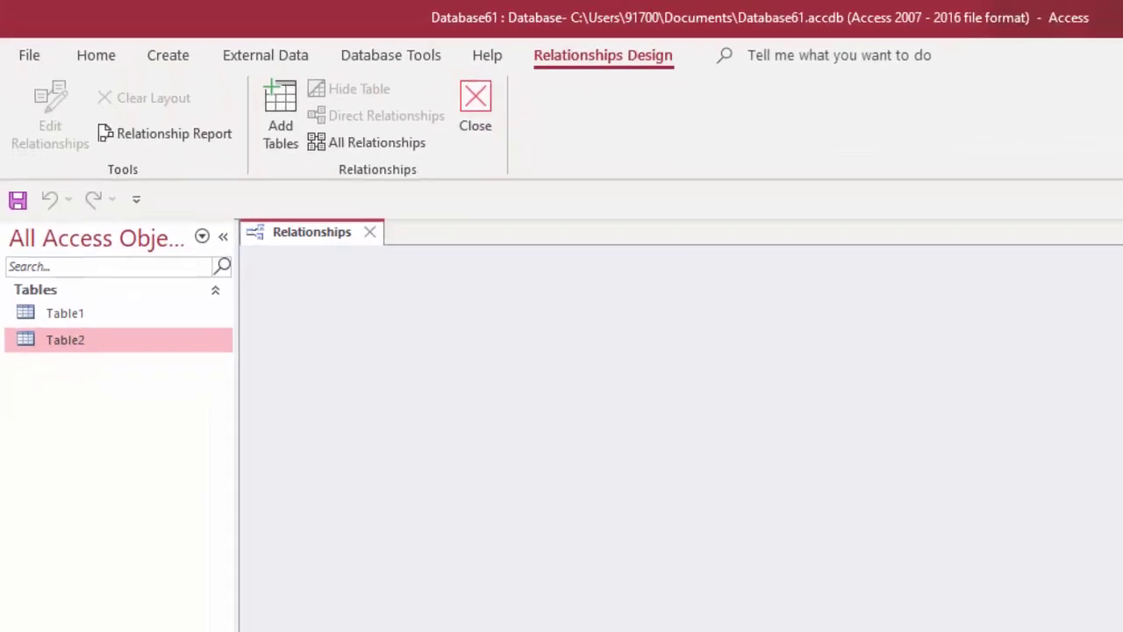
- Place Table2 and Table1 field lists side by side on the Relationships canvas
{"action": "left_click_drag", "start_coordinate": [1026, 313], "coordinate": [467, 305]}
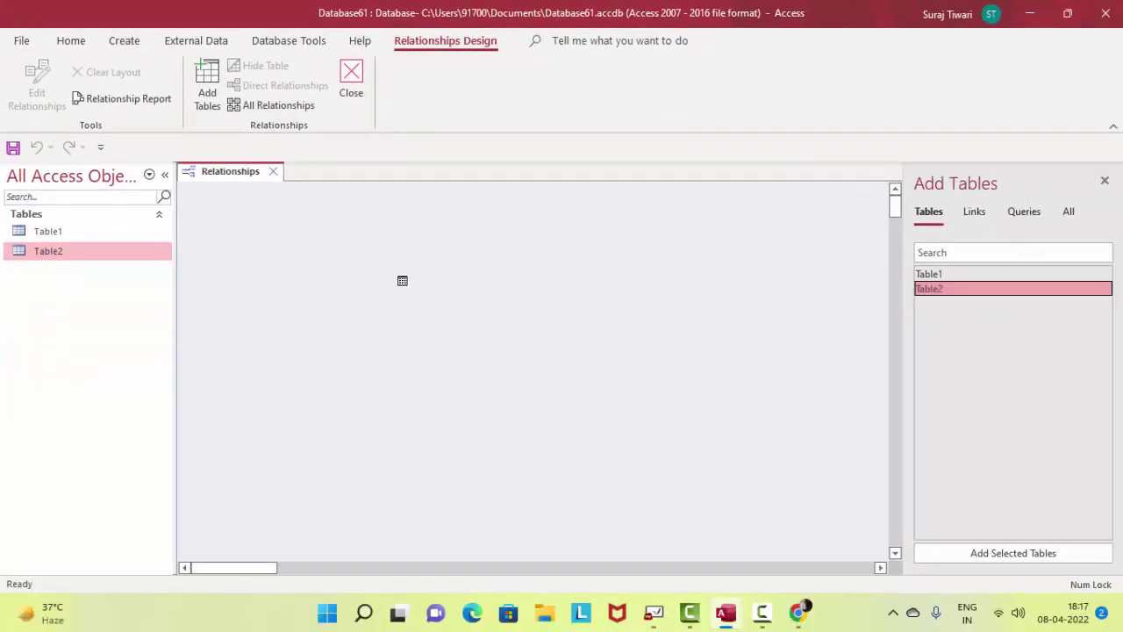
{"action": "left_click_drag", "start_coordinate": [402, 280], "coordinate": [402, 281]}
{"action": "left_click_drag", "start_coordinate": [928, 273], "coordinate": [732, 276]}
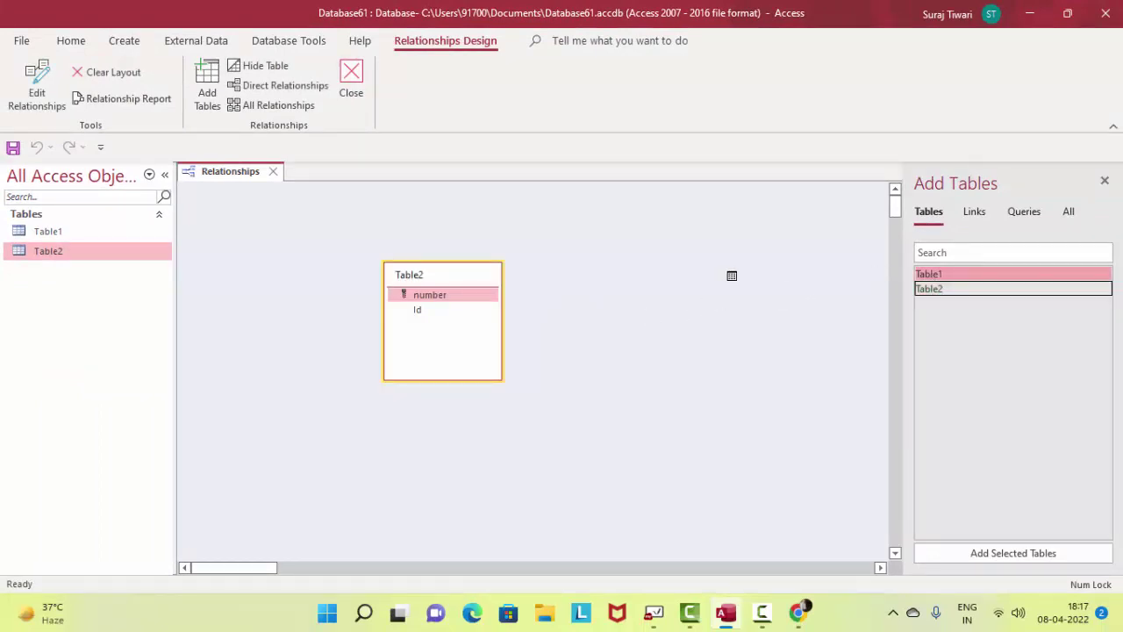
{"action": "left_click_drag", "start_coordinate": [575, 282], "coordinate": [581, 279]}
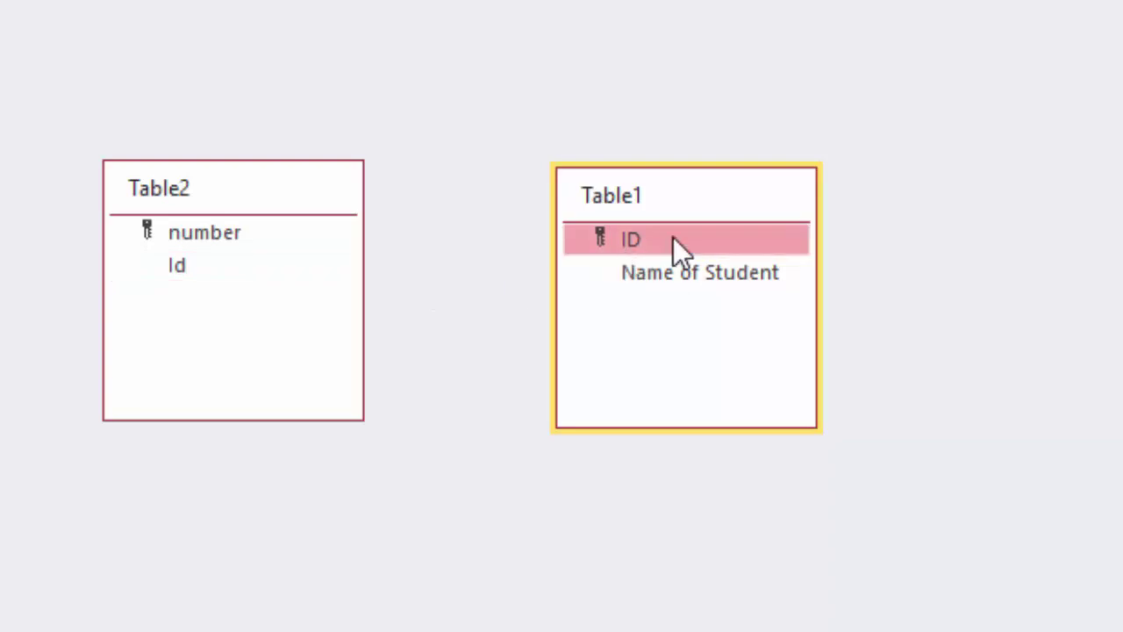
- Link Table1's ID to Table2's Id with enforced integrity and cascading updates and deletes
{"action": "left_click_drag", "start_coordinate": [666, 236], "coordinate": [175, 266]}
{"action": "left_click", "coordinate": [334, 279]}
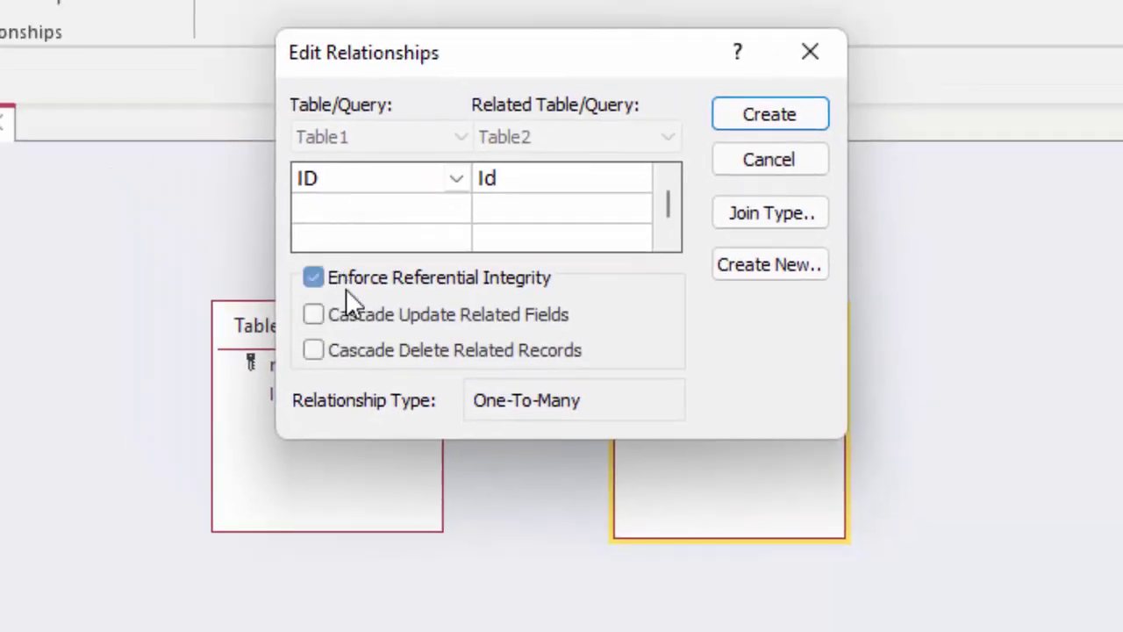
{"action": "left_click", "coordinate": [386, 350]}
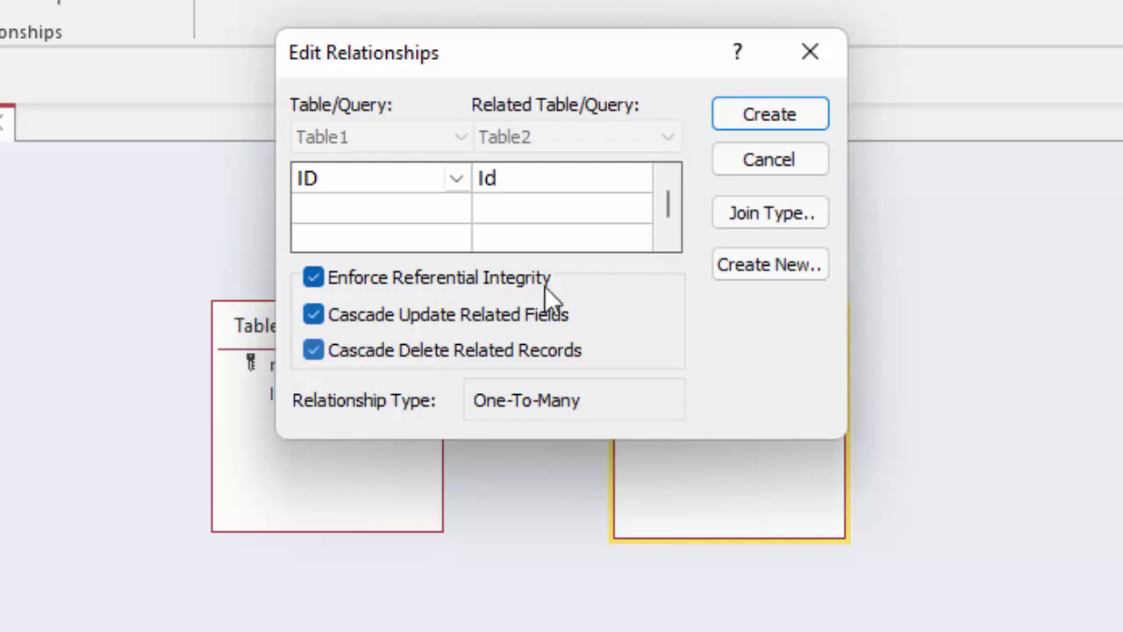
{"action": "left_click", "coordinate": [756, 115]}
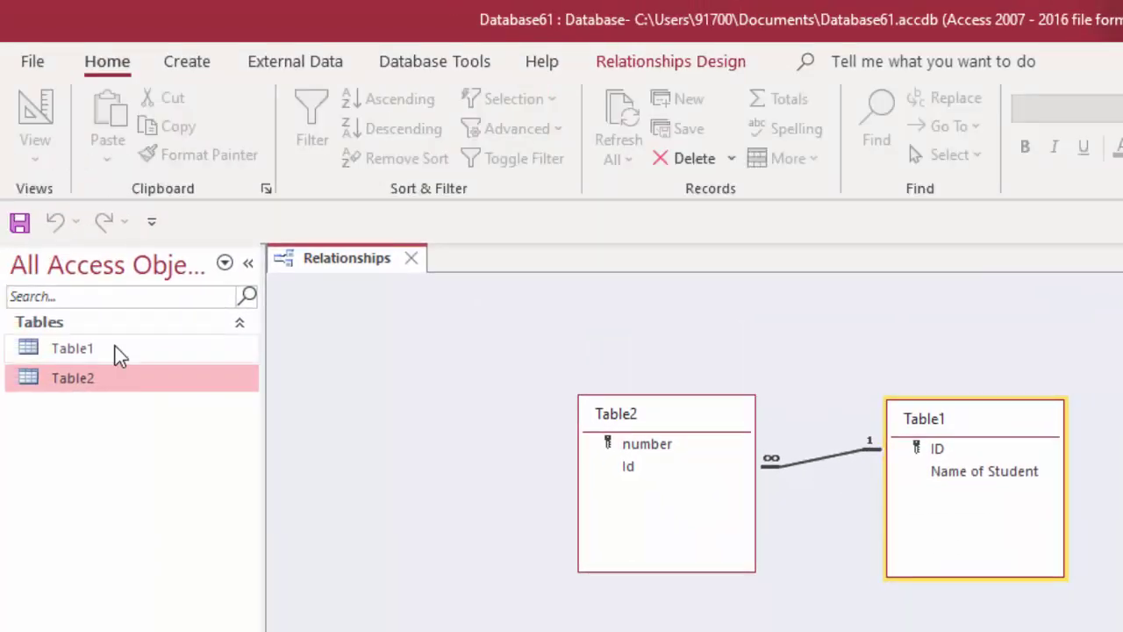
- Open Table1 and expand the first student's subdatasheet to show related number 11
{"action": "double_click", "coordinate": [115, 348]}
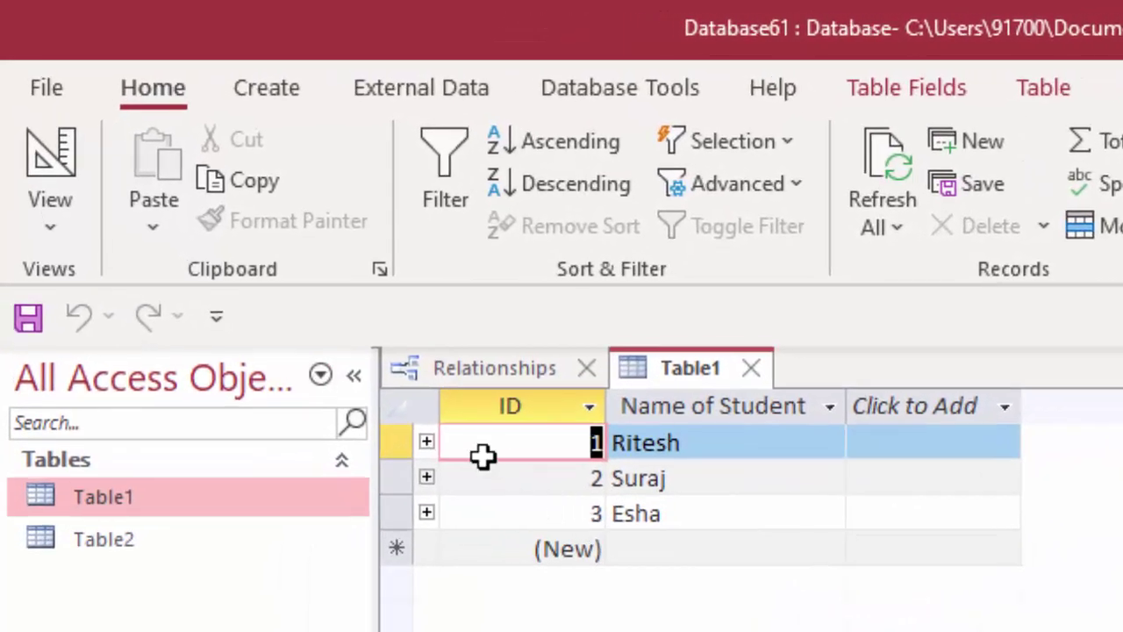
{"action": "left_click", "coordinate": [426, 443]}
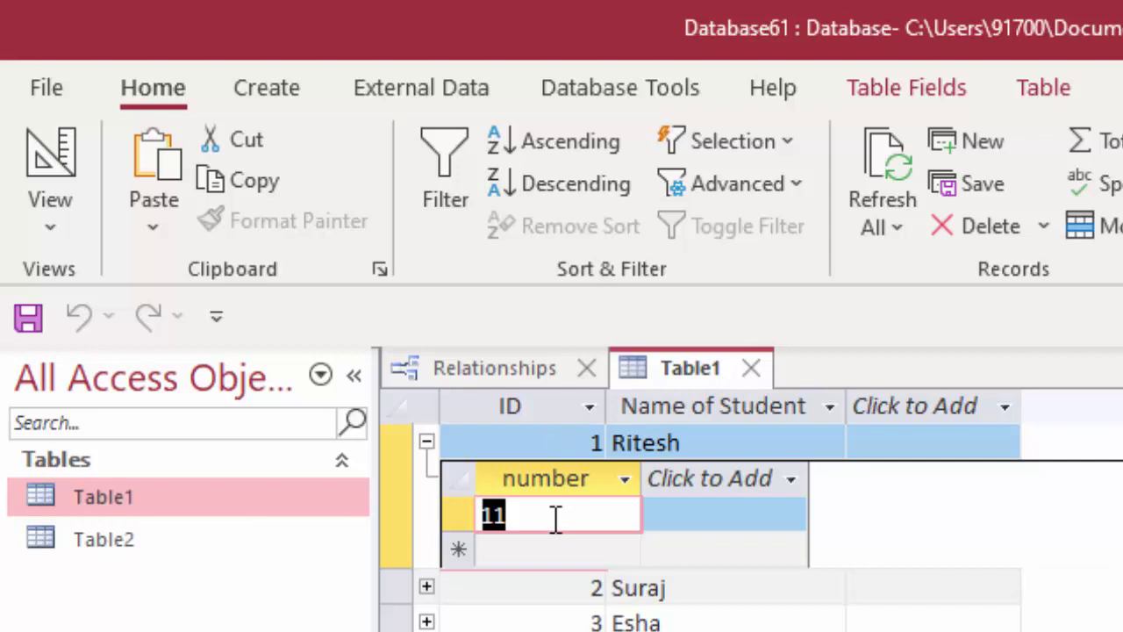
{"action": "double_click", "coordinate": [569, 443]}
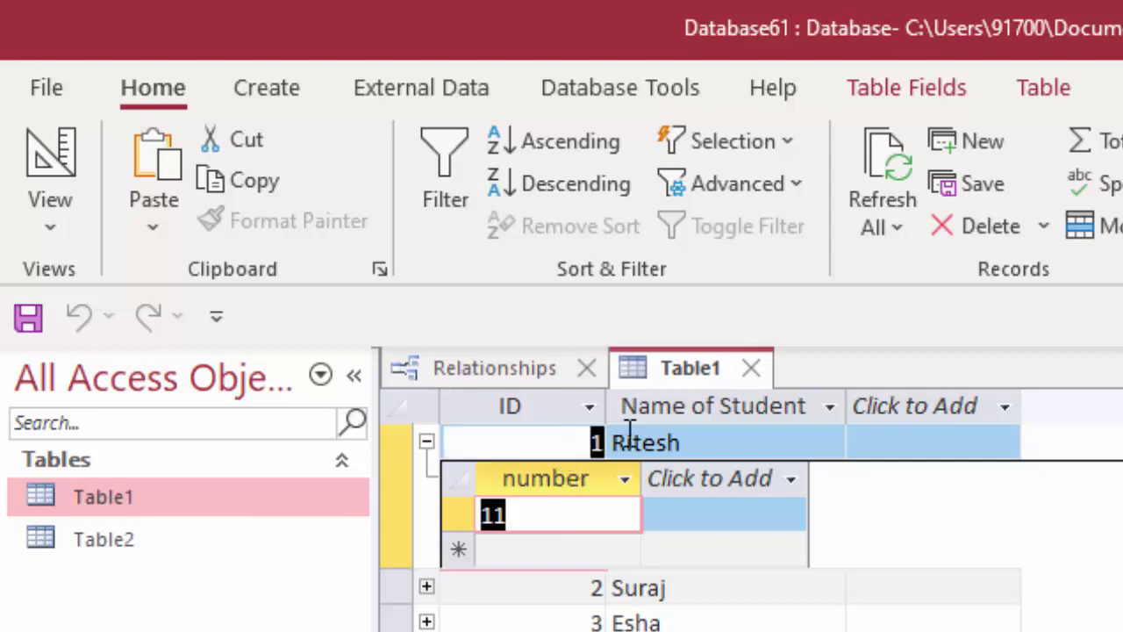
{"action": "left_click", "coordinate": [615, 515]}
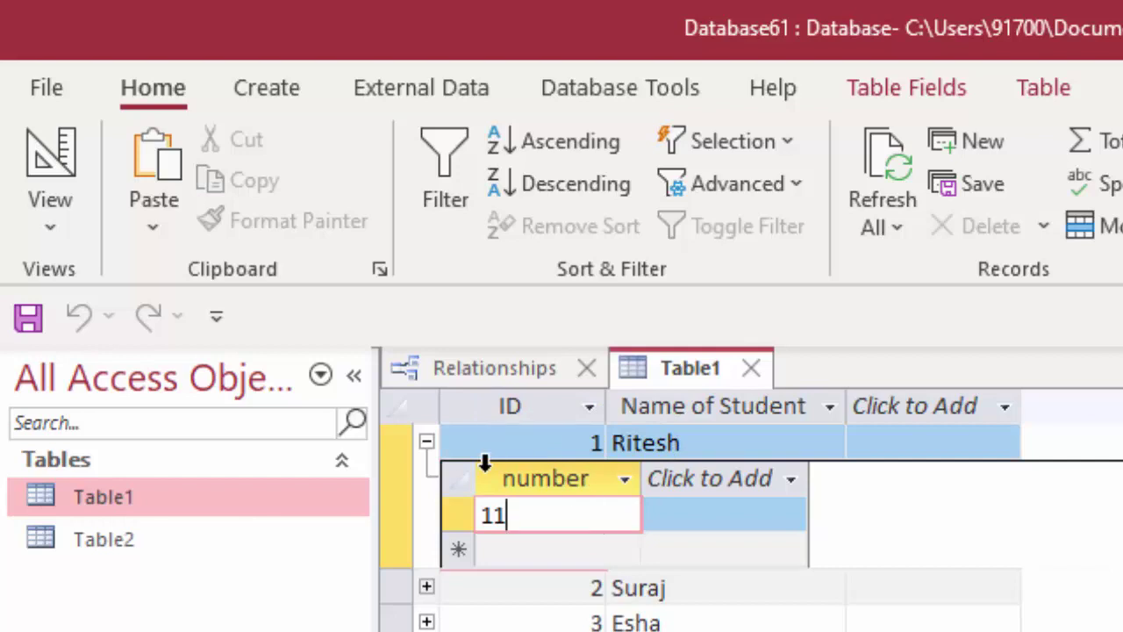
- Select the first record's ID value 1 and the first student's name
{"action": "left_click", "coordinate": [497, 443]}
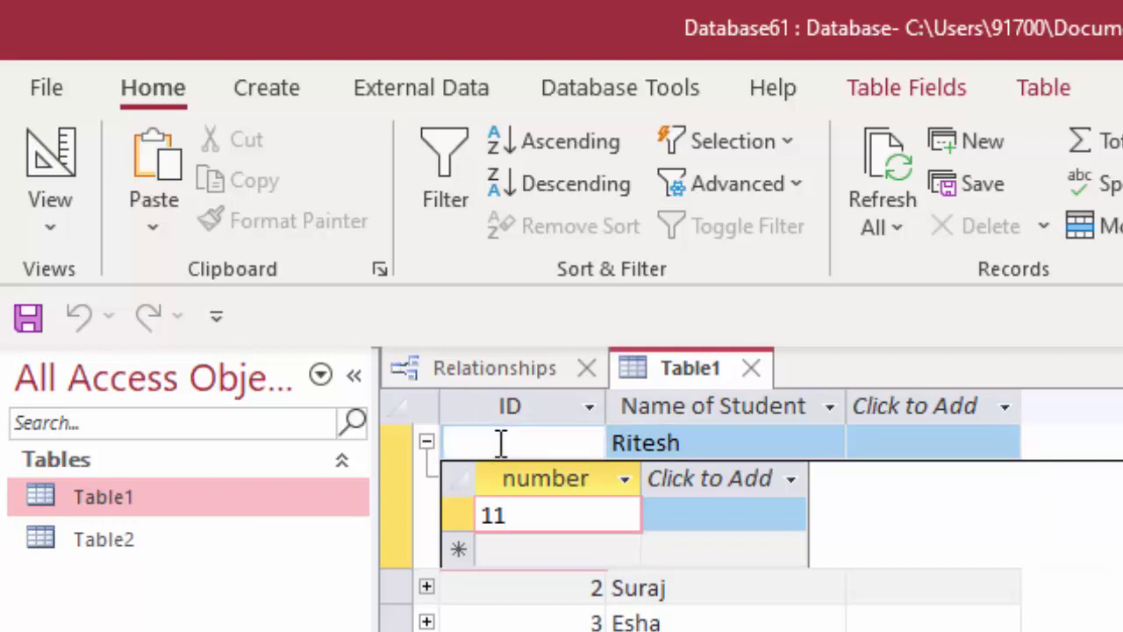
{"action": "left_click_drag", "start_coordinate": [496, 437], "coordinate": [643, 430]}
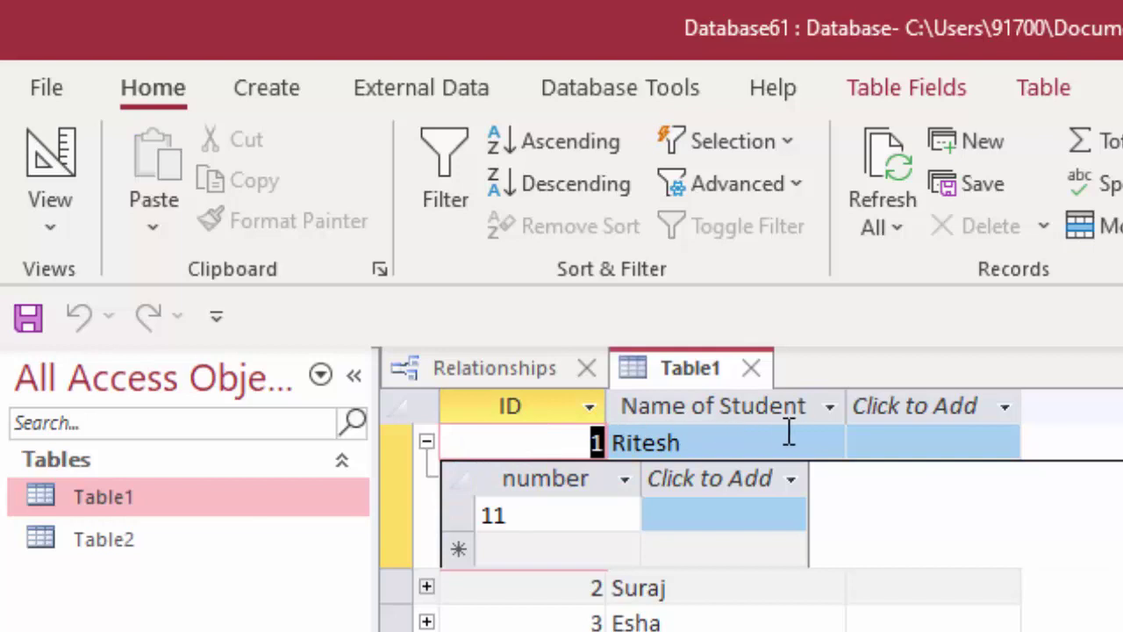
{"action": "left_click_drag", "start_coordinate": [794, 430], "coordinate": [576, 439]}
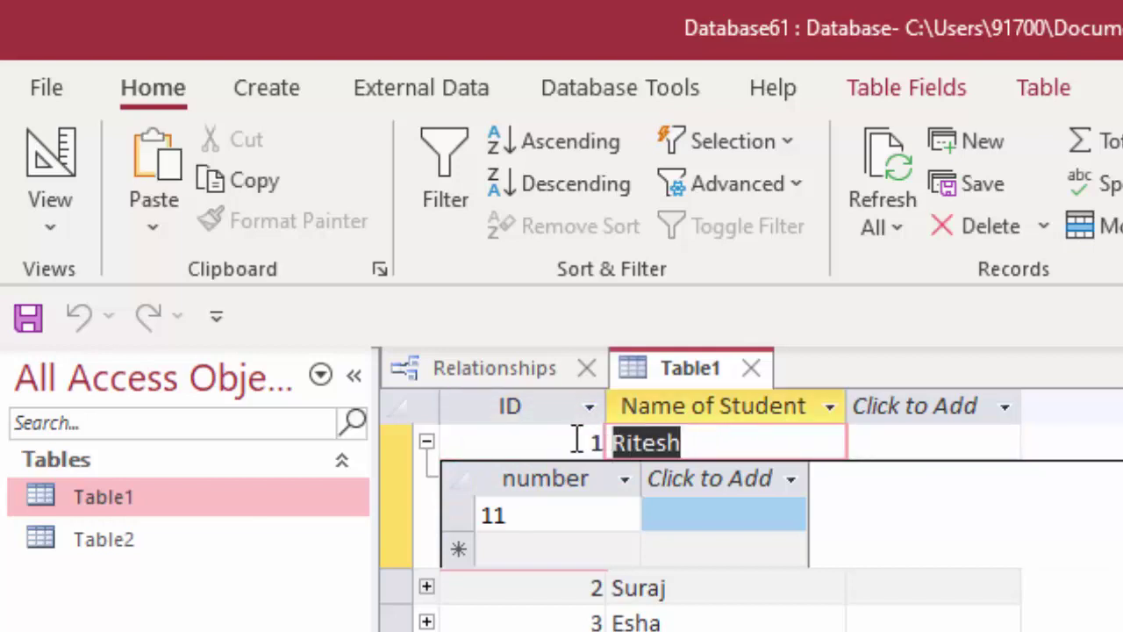
{"action": "left_click_drag", "start_coordinate": [494, 439], "coordinate": [497, 439]}
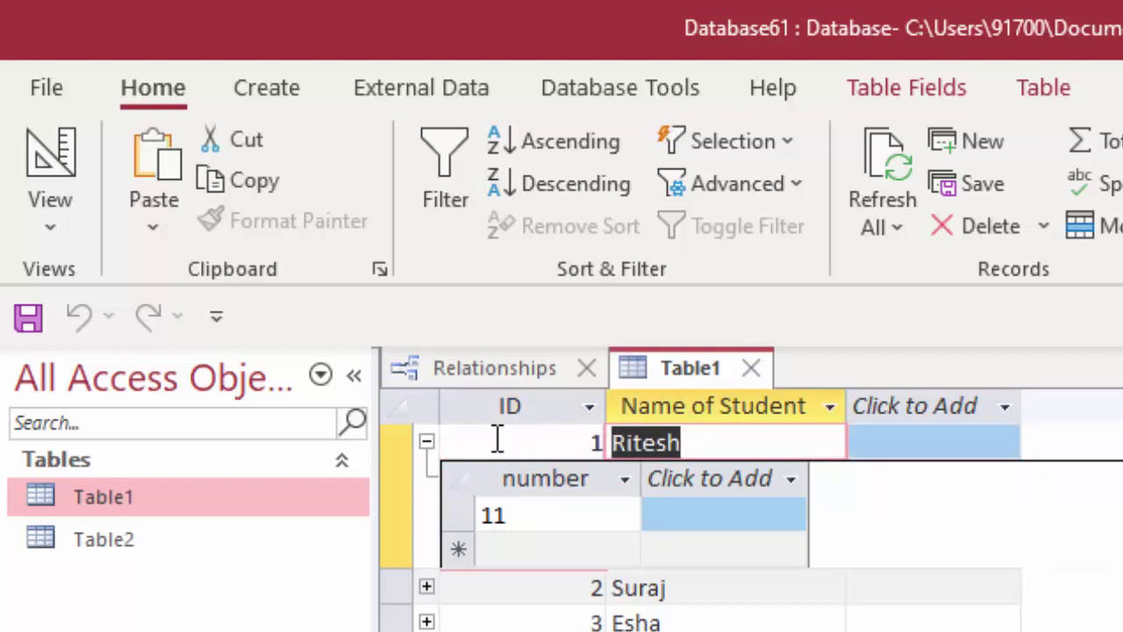